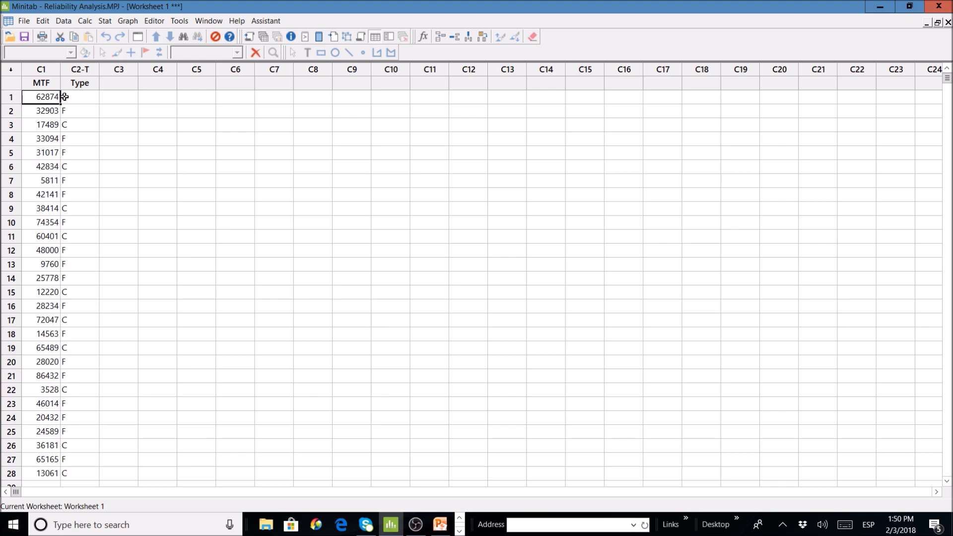
Step: Examine the MTF values and their F and C codes in the Type column of the worksheet
click(35, 98)
click(75, 99)
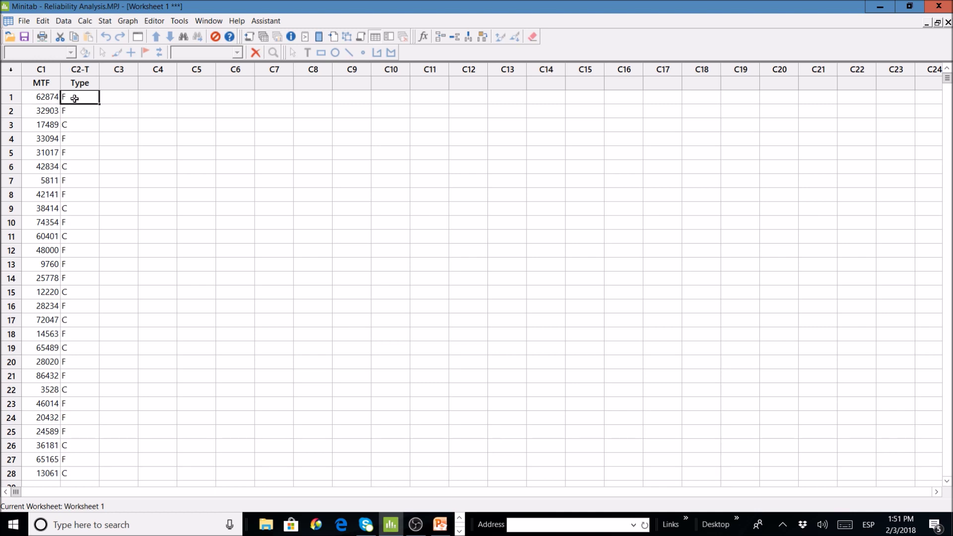
click(77, 70)
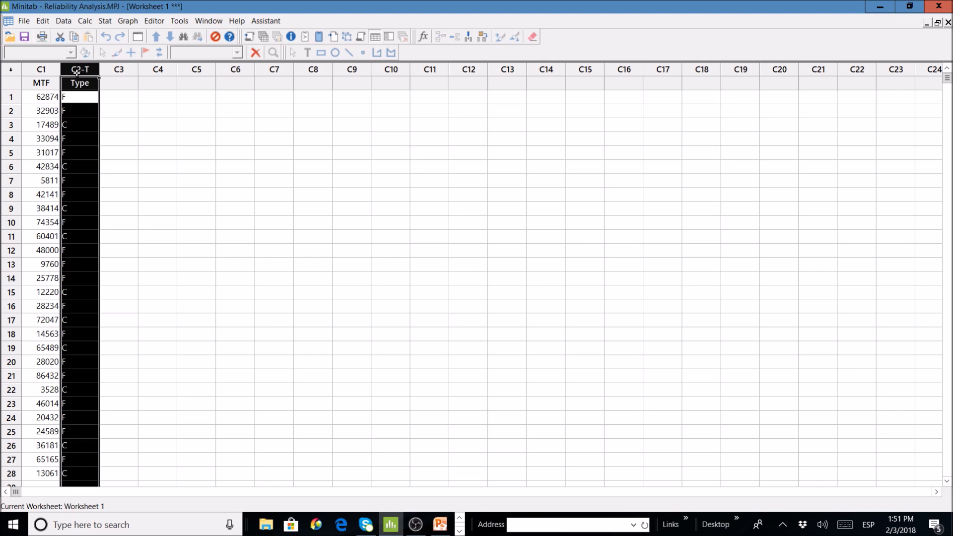
click(83, 125)
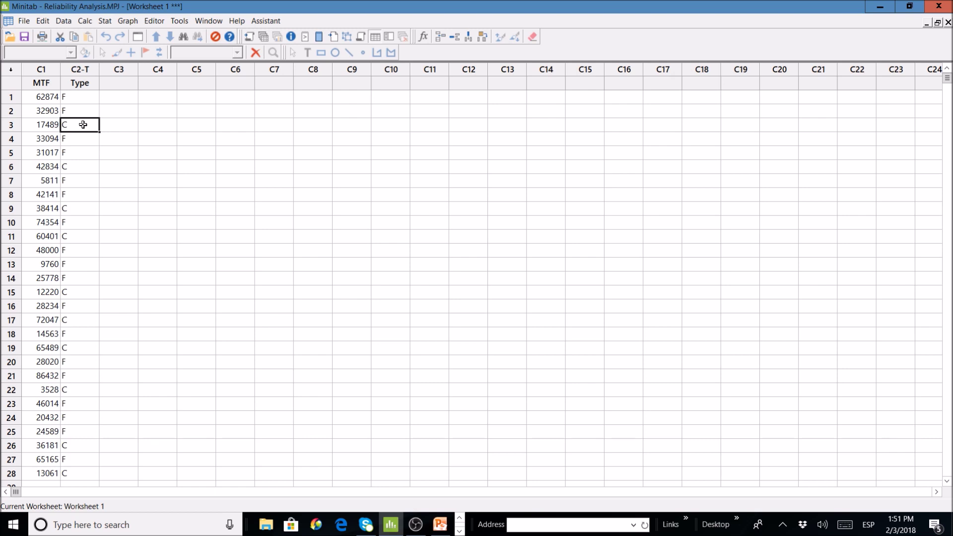
drag(45, 123, 67, 124)
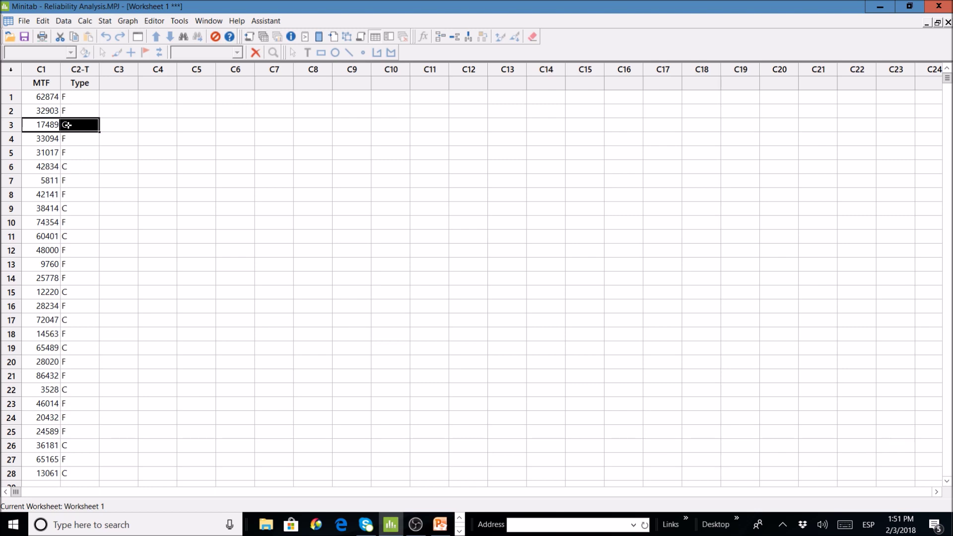
drag(67, 125, 53, 125)
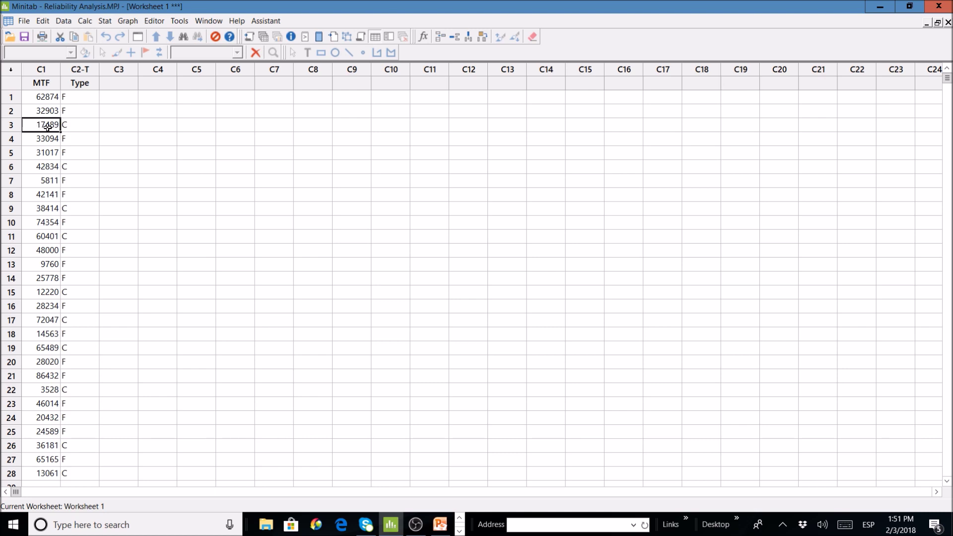
mouse_move(51, 126)
mouse_down()
mouse_move(70, 124)
mouse_move(42, 122)
mouse_move(60, 124)
mouse_up()
click(68, 125)
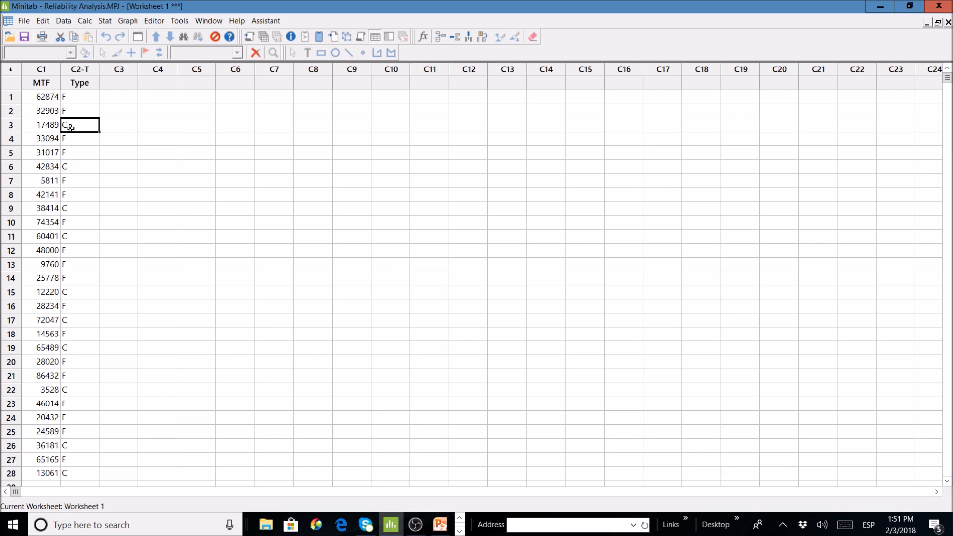
click(76, 165)
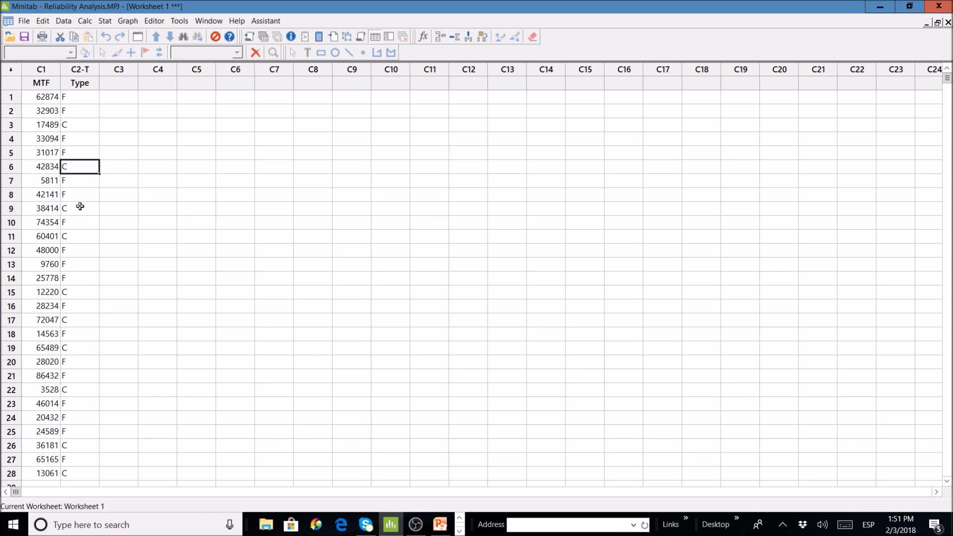
click(79, 209)
click(78, 234)
click(77, 222)
click(74, 243)
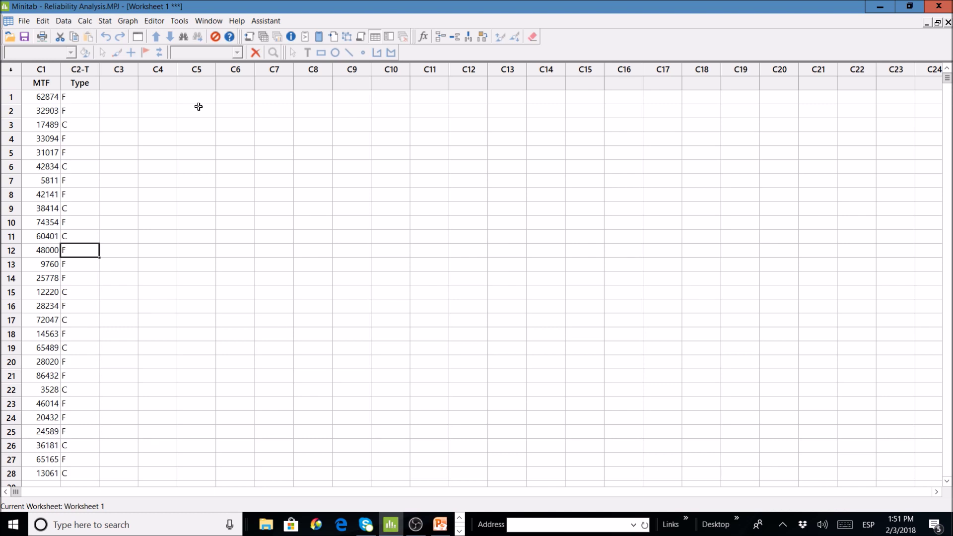
Step: Start a right-censoring Distribution ID Plot and choose MTF as its variable
click(105, 21)
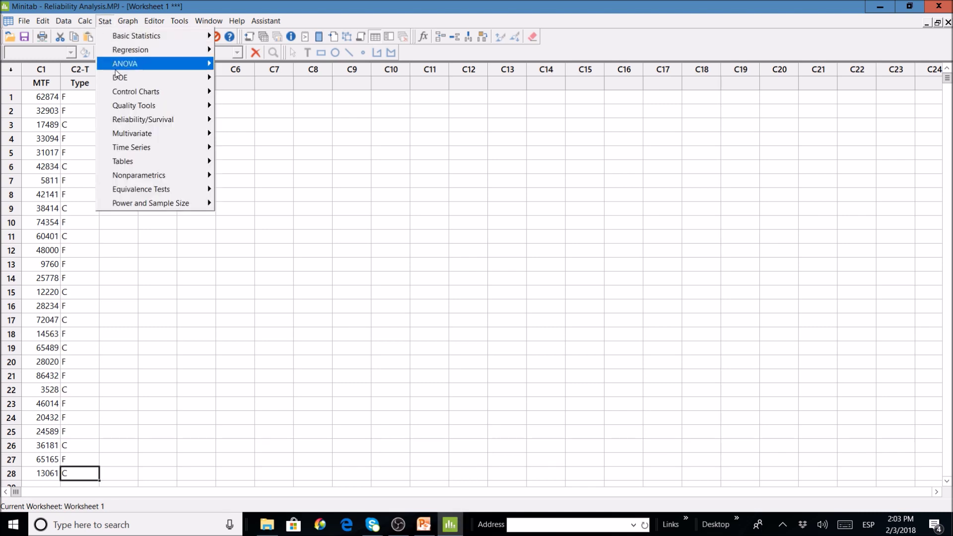
mouse_move(151, 118)
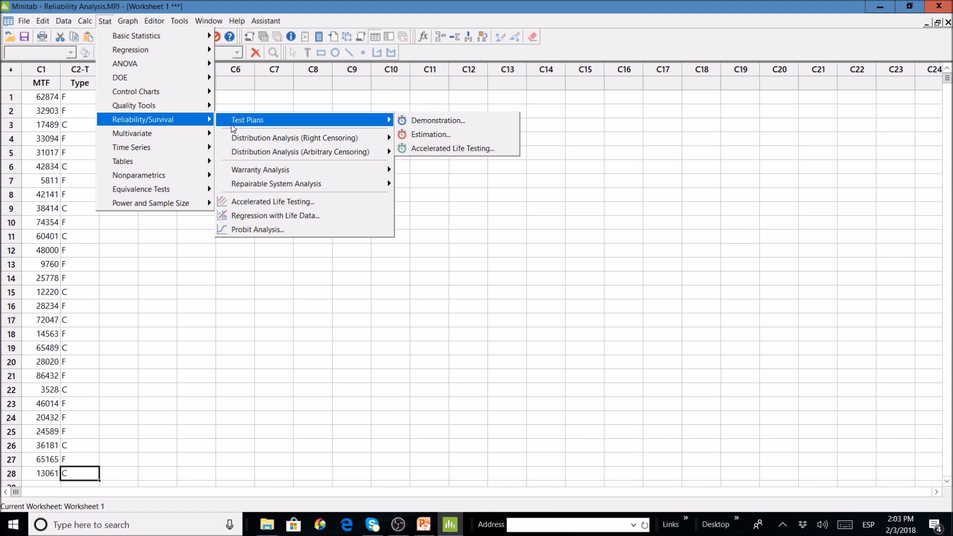
mouse_move(253, 141)
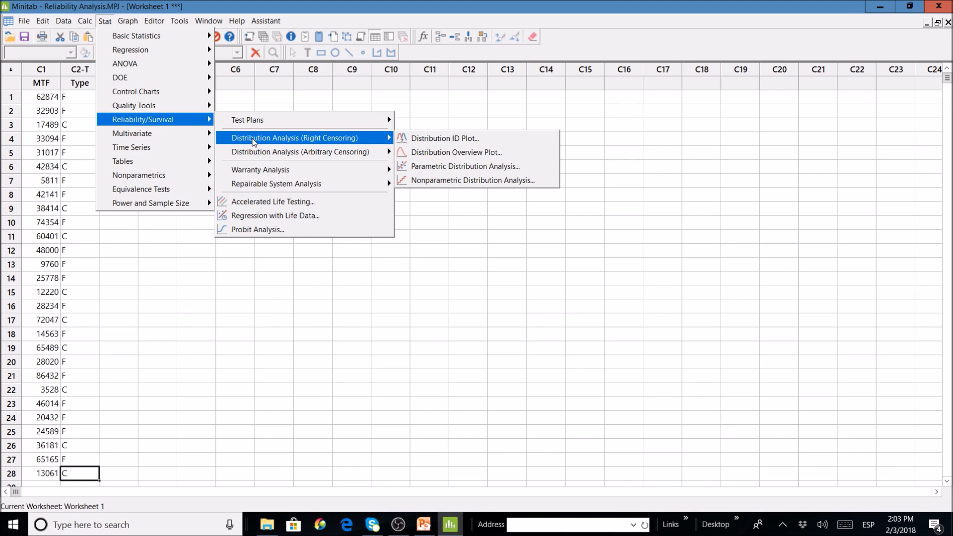
mouse_move(261, 171)
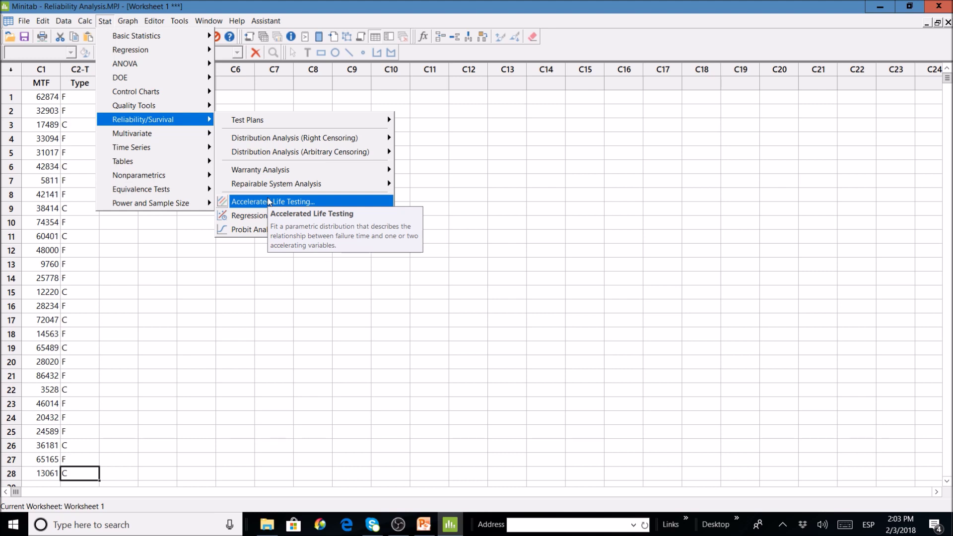
mouse_move(288, 139)
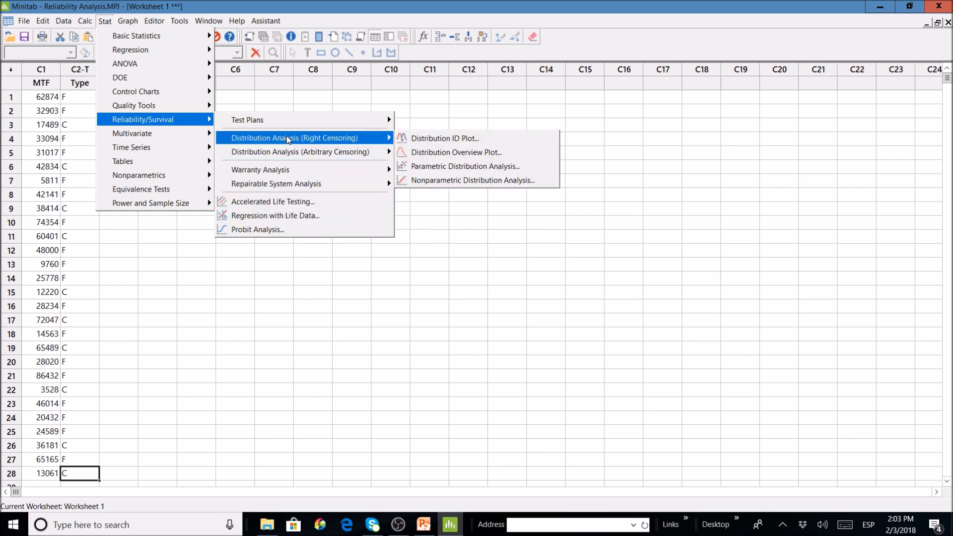
click(424, 139)
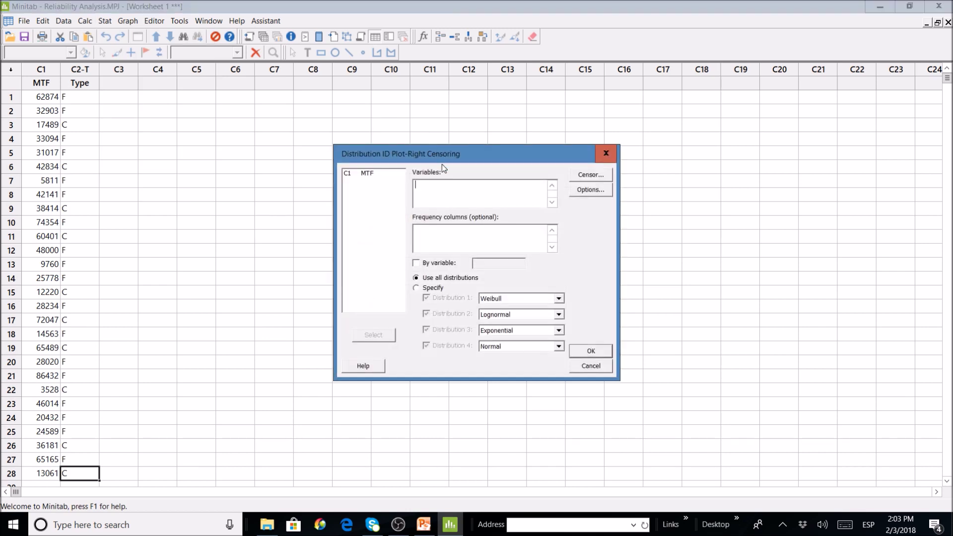
drag(441, 151, 242, 98)
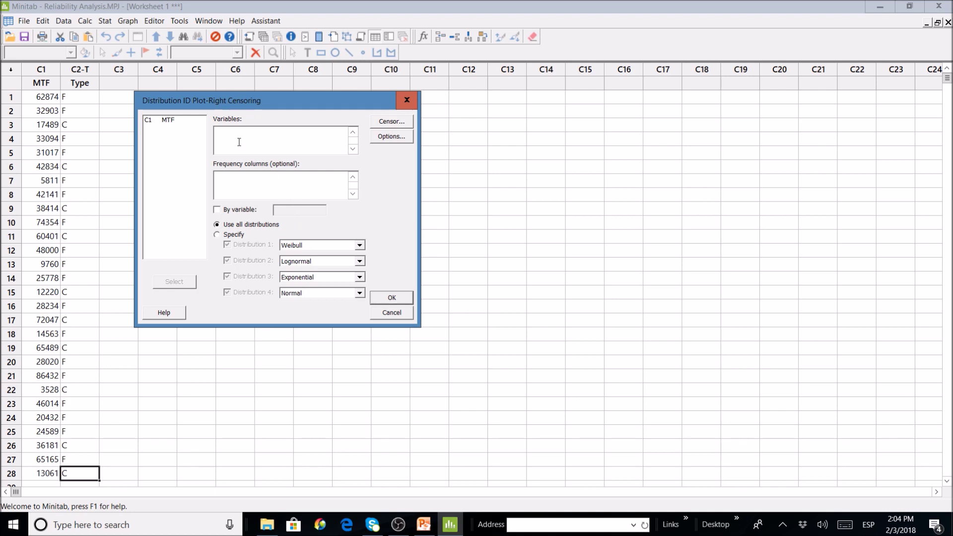
double_click(168, 120)
Step: Set the ID plot's censoring column to Type with the censoring value "C"
click(386, 123)
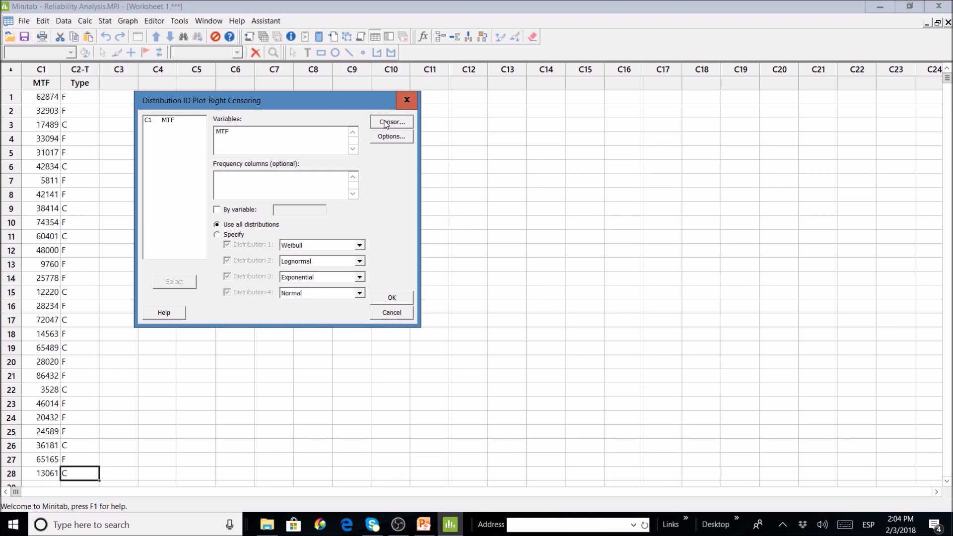
click(385, 123)
click(281, 179)
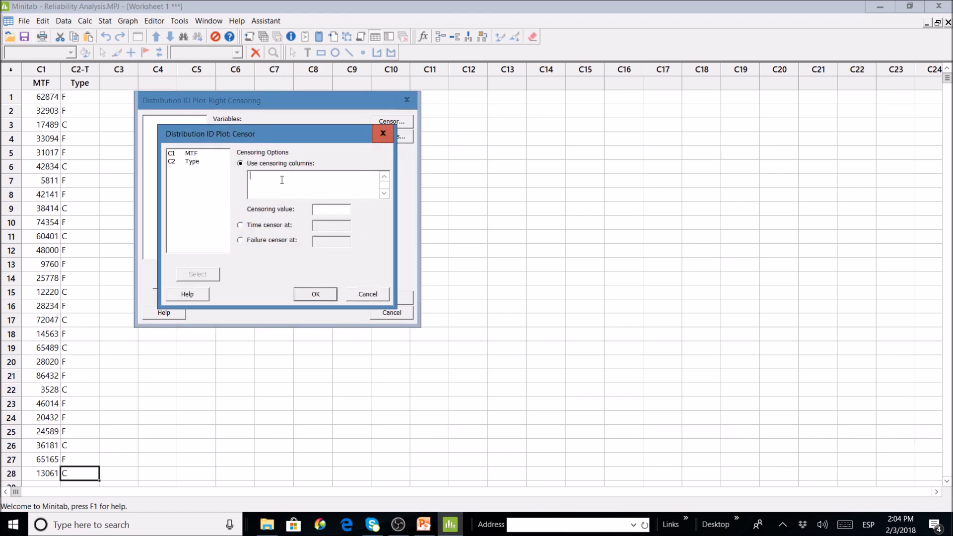
double_click(195, 162)
click(323, 210)
text("c)
key(BackSpace)
text(C)
click(315, 294)
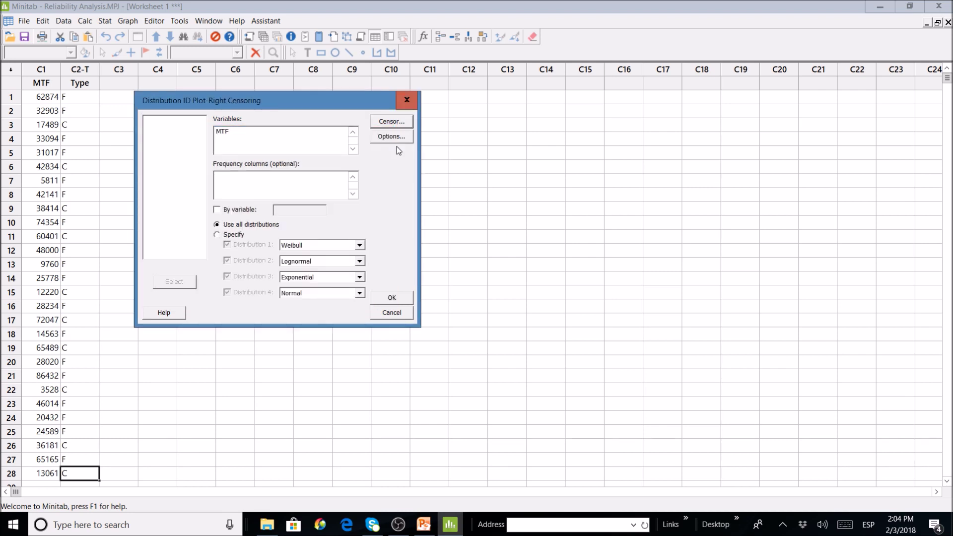
Step: Generate the Distribution ID Plot for all distributions with the default least squares options and view its probability plots
click(393, 139)
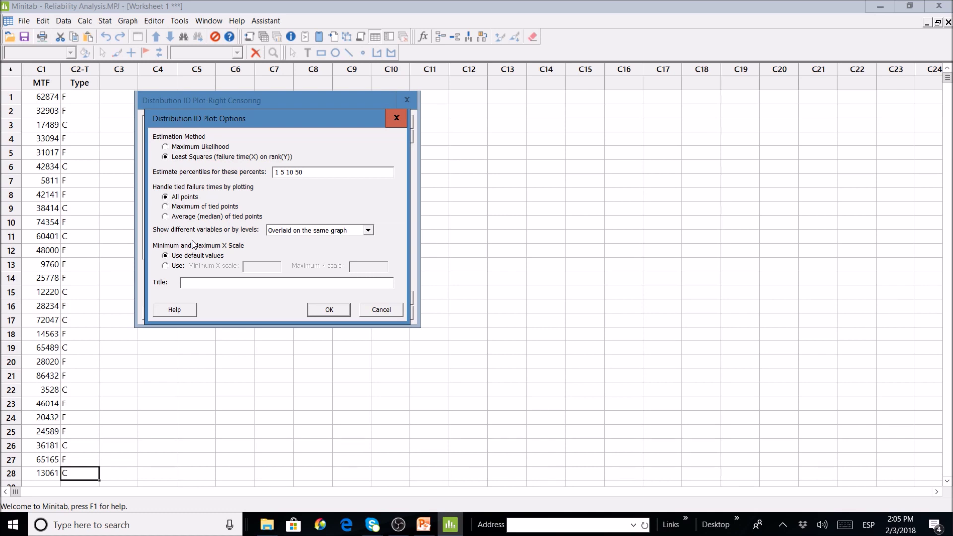
click(330, 310)
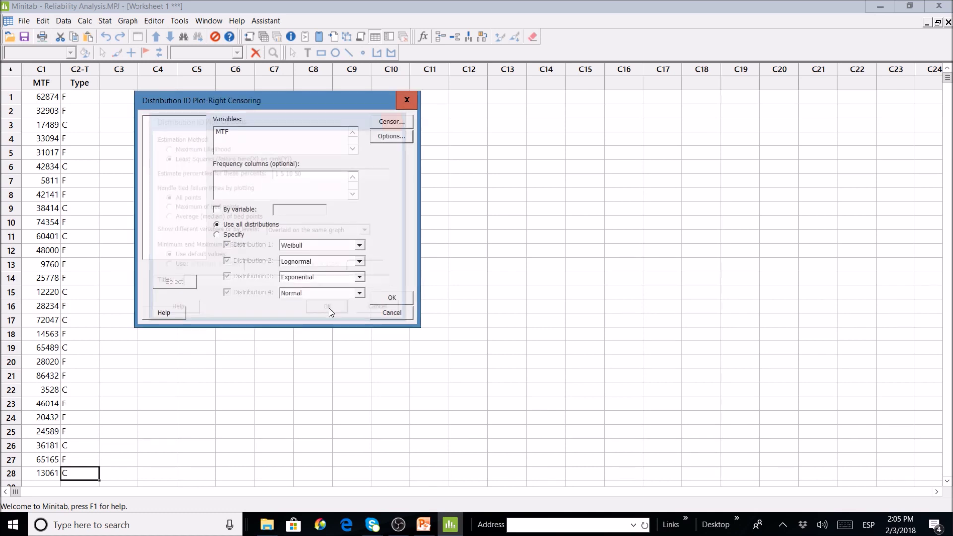
click(389, 298)
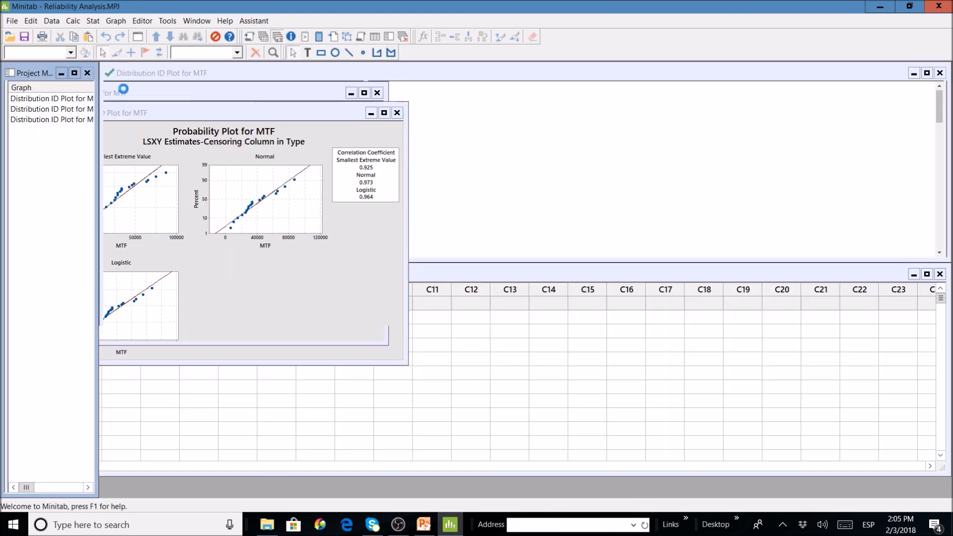
double_click(51, 119)
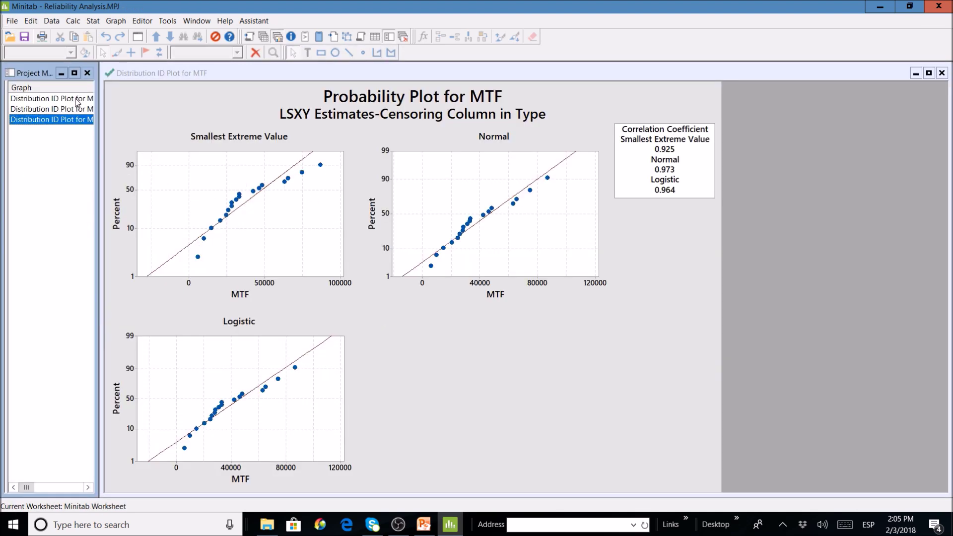
click(77, 99)
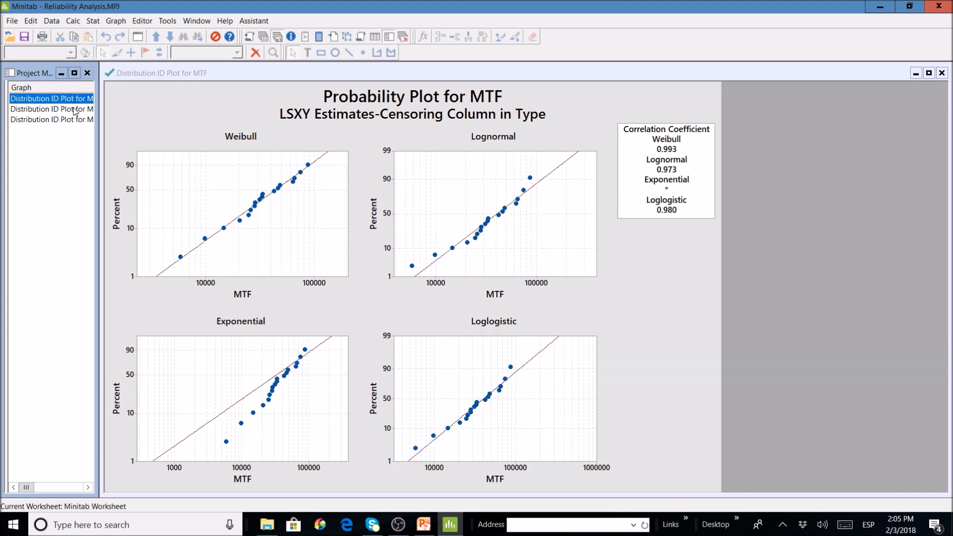
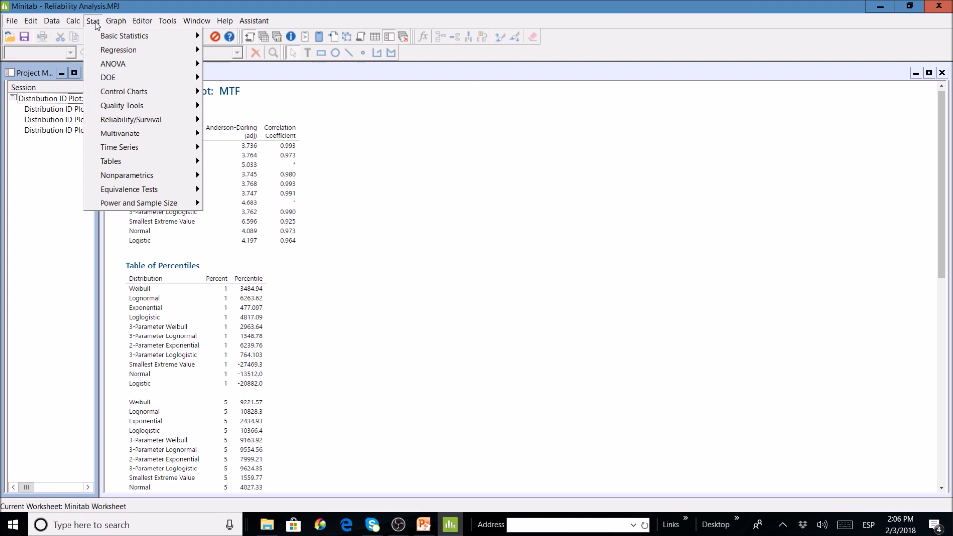
Step: Start a right-censoring Distribution Overview Plot for MTF using parametric analysis with the Weibull distribution
mouse_move(118, 118)
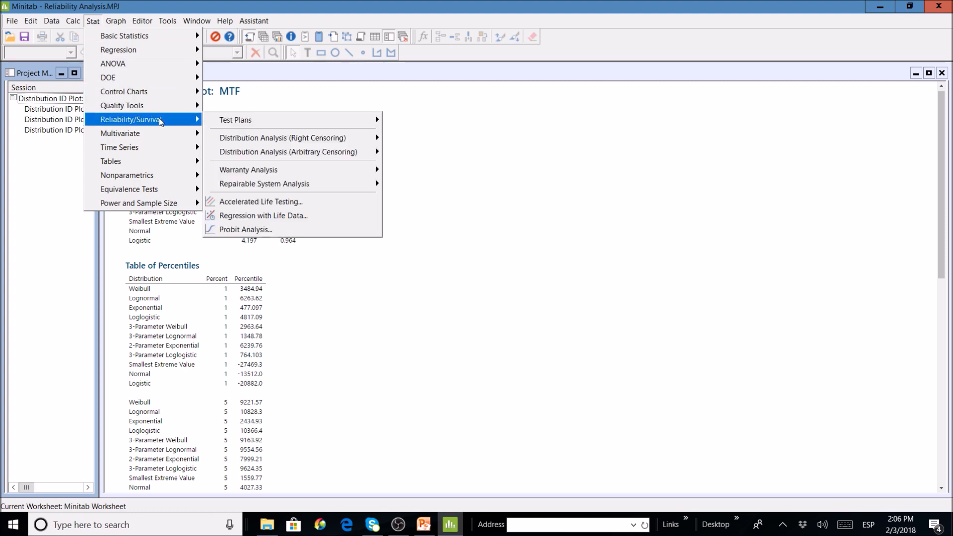
mouse_move(237, 138)
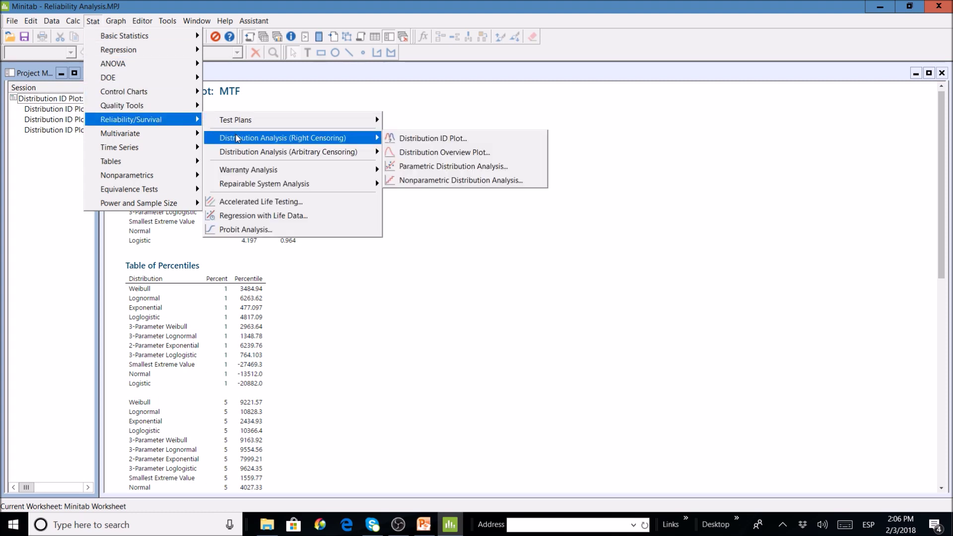
click(412, 153)
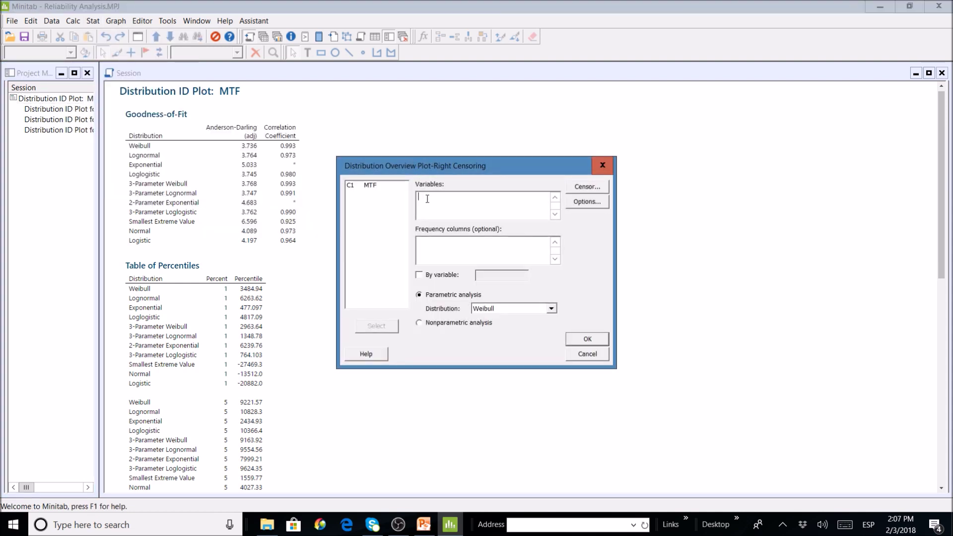
double_click(376, 186)
click(551, 309)
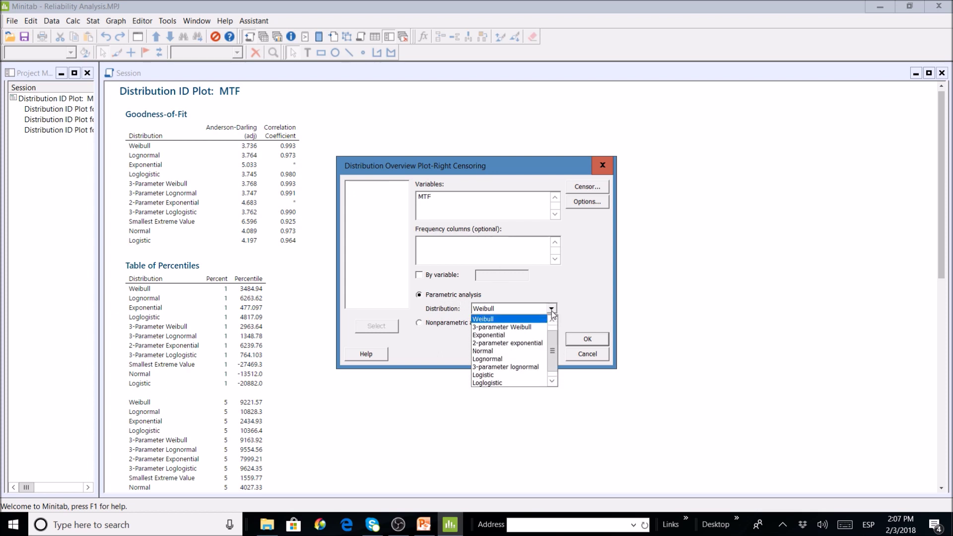
click(504, 319)
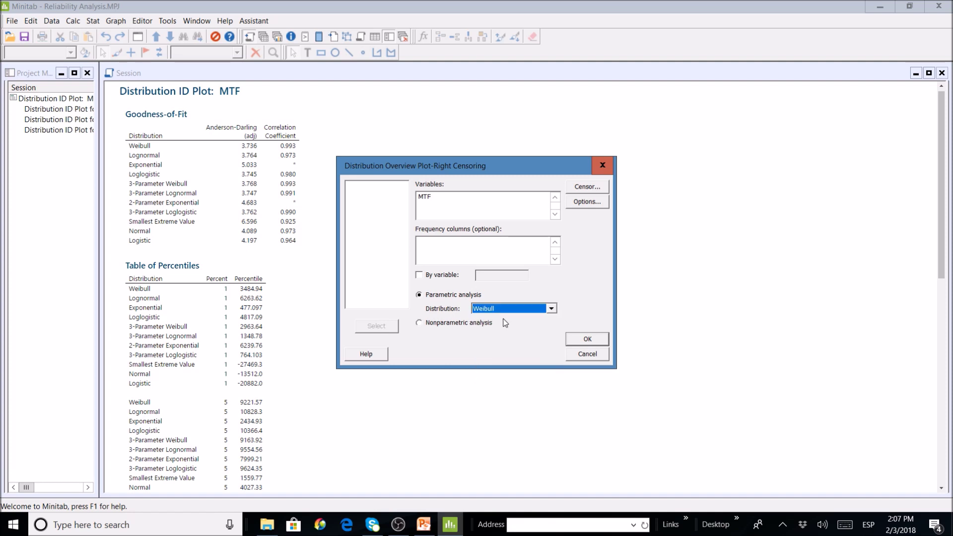
Step: Set the overview plot's censoring column to Type with the censoring value "C"
click(581, 189)
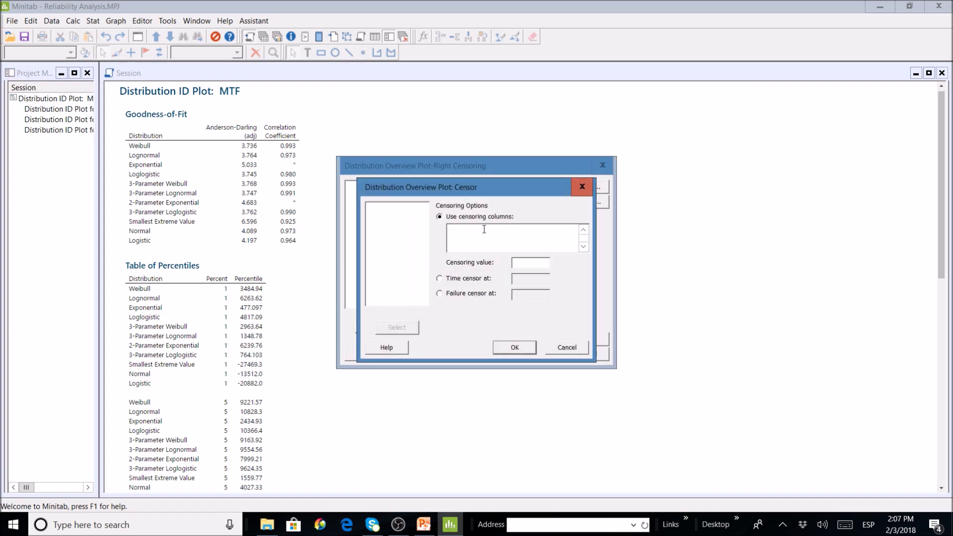
double_click(392, 214)
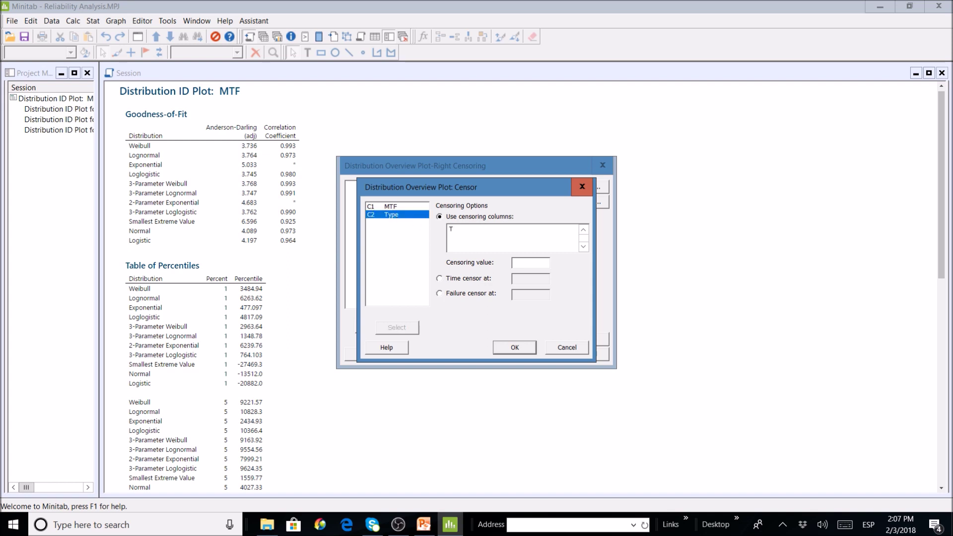
click(524, 265)
text("C")
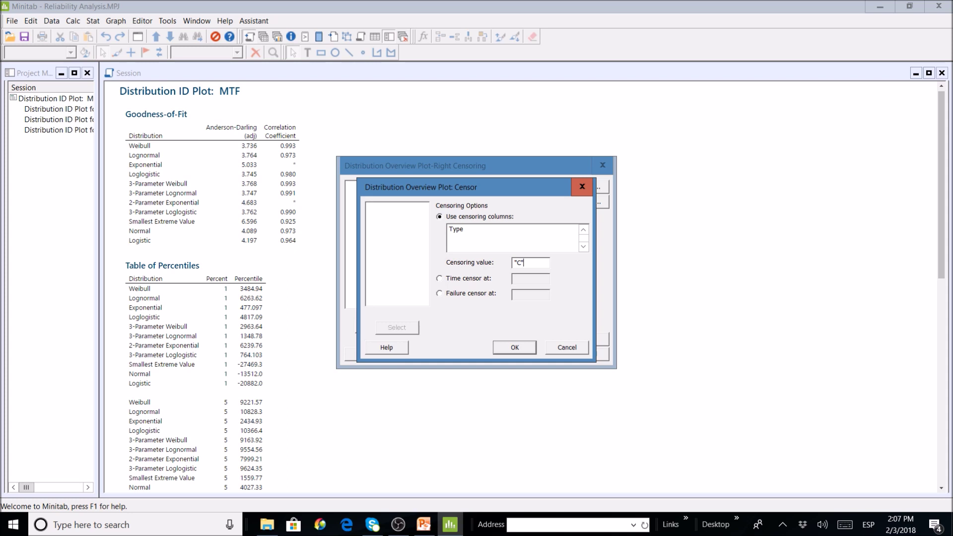
click(516, 347)
Step: Keep the default least squares options and generate the Weibull Distribution Overview Plot for MTF
click(583, 203)
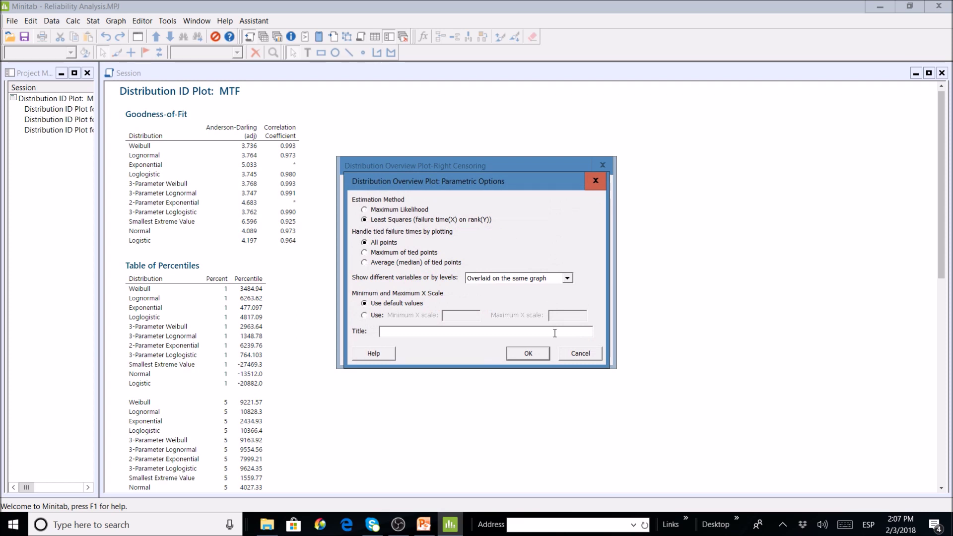
click(539, 354)
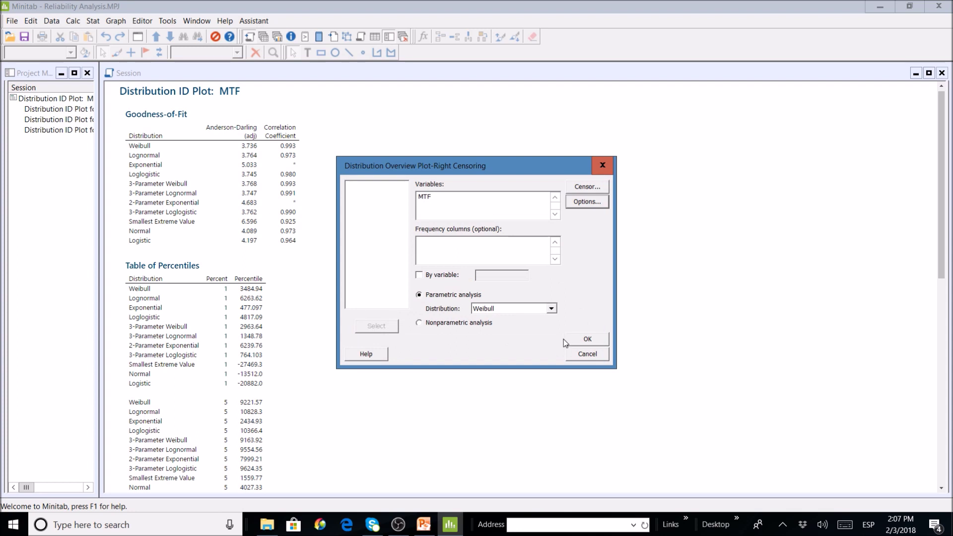
click(584, 340)
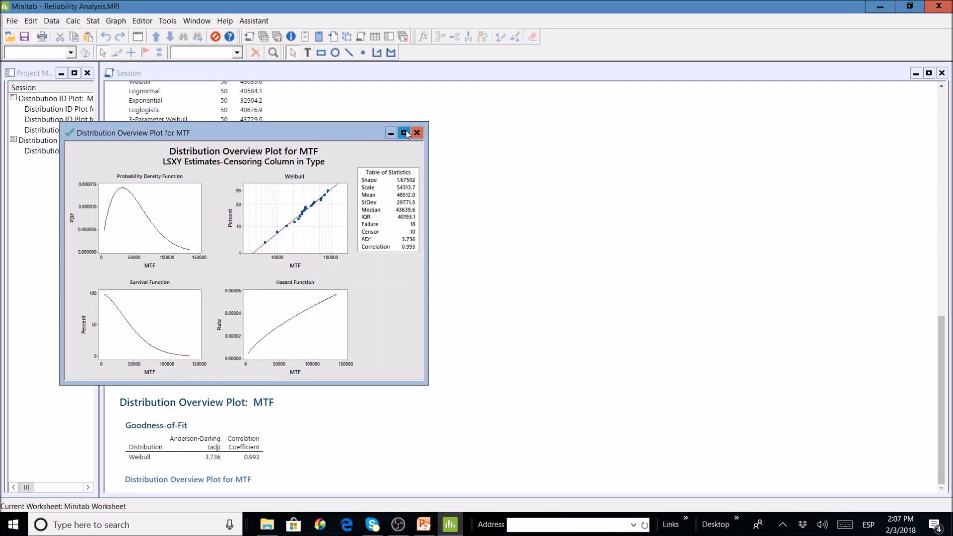
Step: Maximize the Distribution Overview Plot and add a reference line at Y value 50 to the Survival Function graph
click(404, 133)
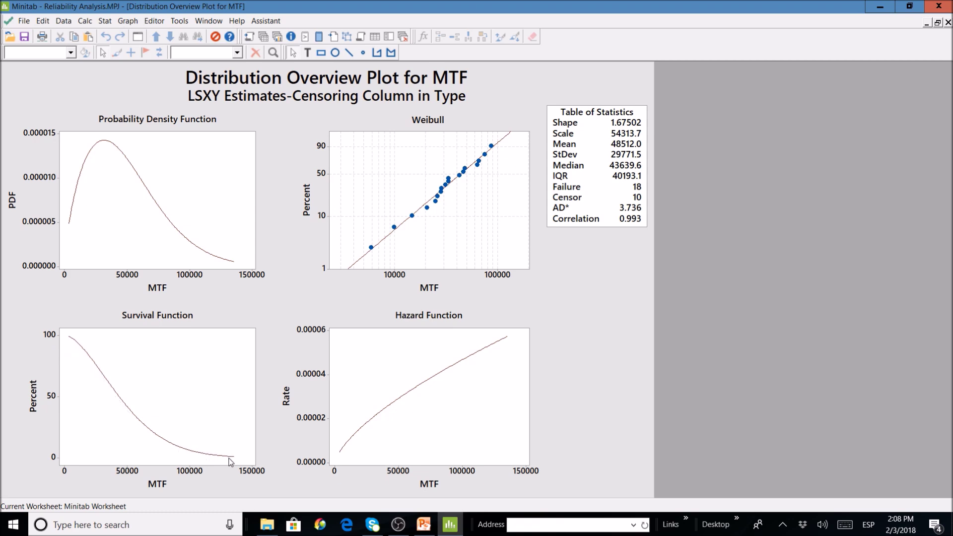
mouse_move(230, 460)
right_click(127, 373)
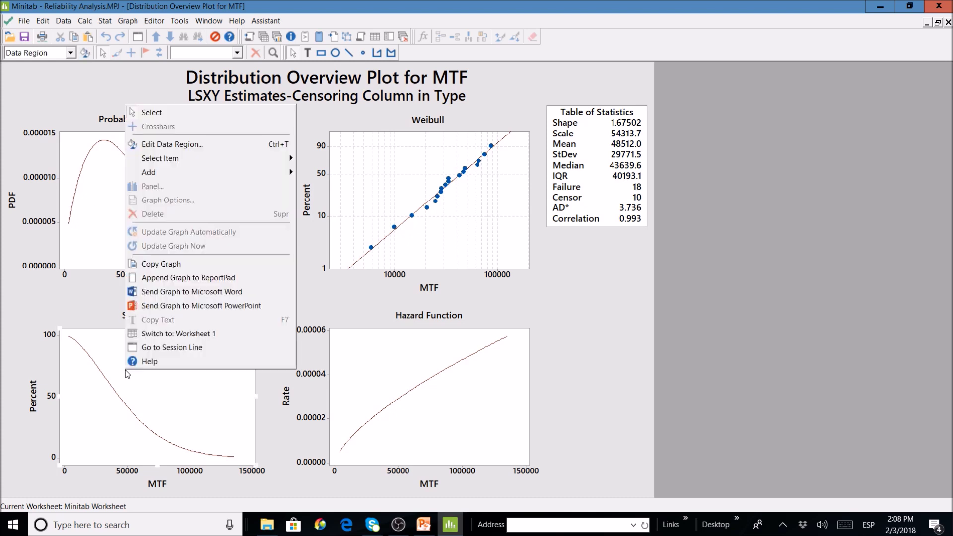
mouse_move(163, 172)
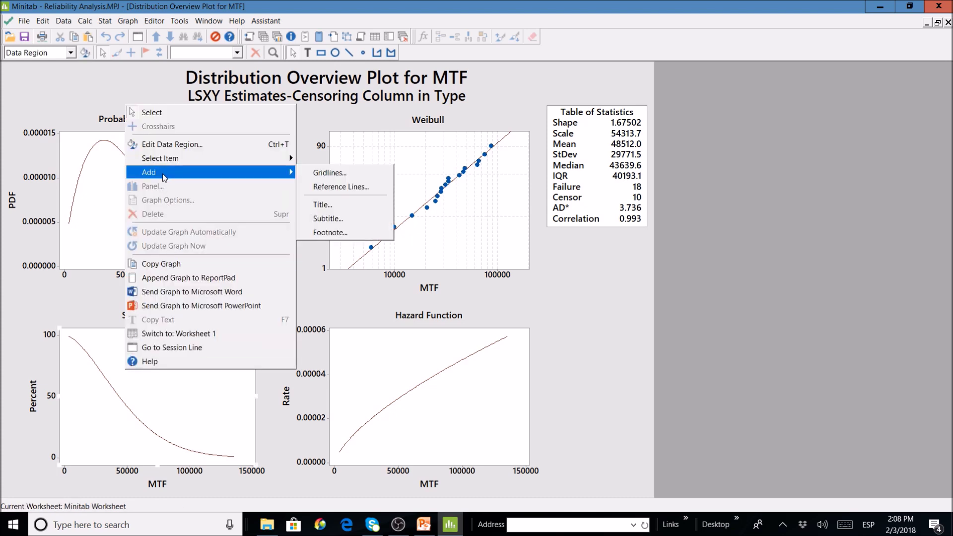
click(319, 192)
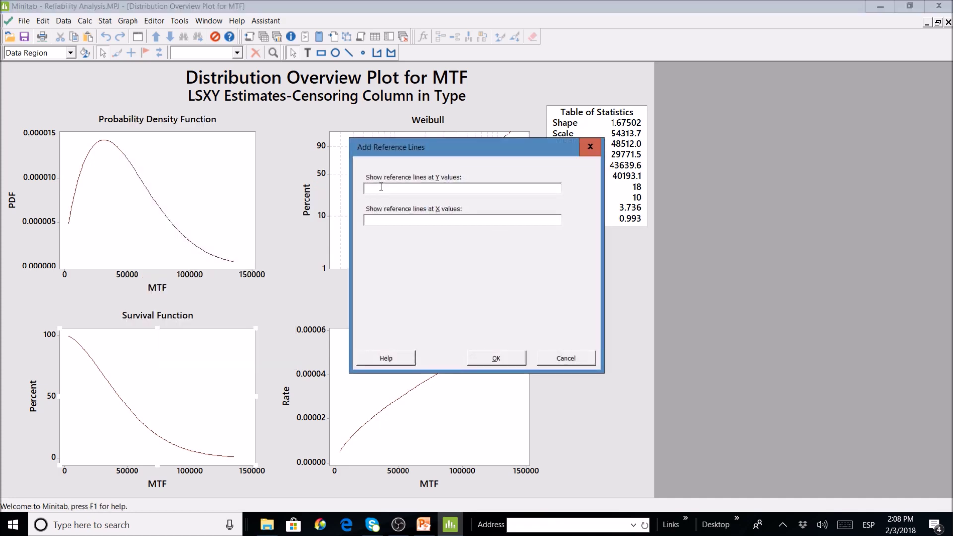
text(50)
click(501, 356)
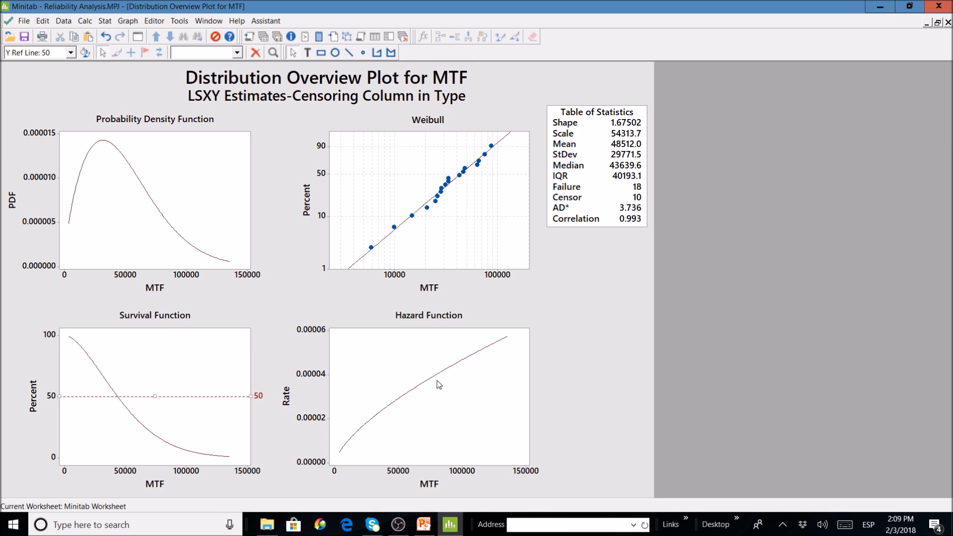
click(276, 383)
mouse_move(118, 401)
Step: Start a right-censoring Parametric Distribution Analysis with MTF as the variable, keeping Weibull as the assumed distribution
click(105, 21)
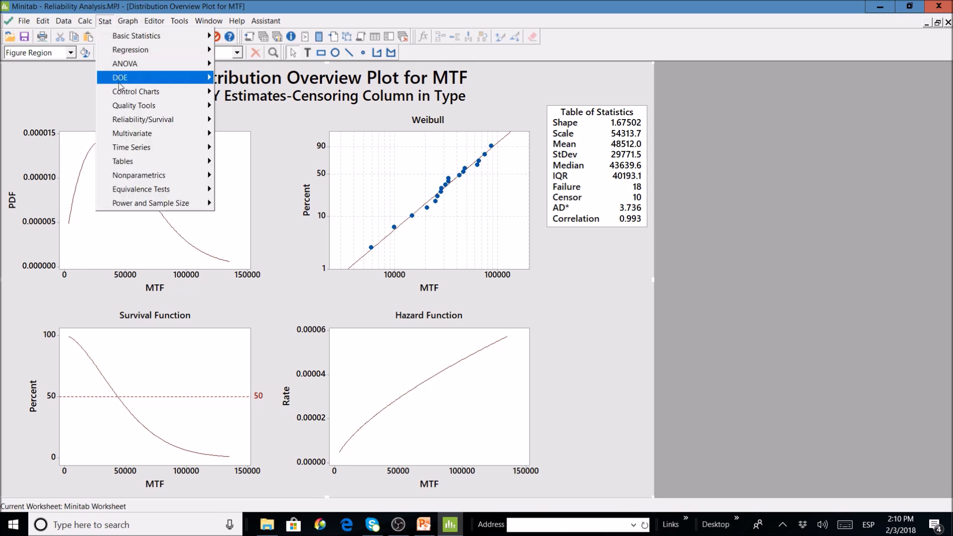
mouse_move(137, 118)
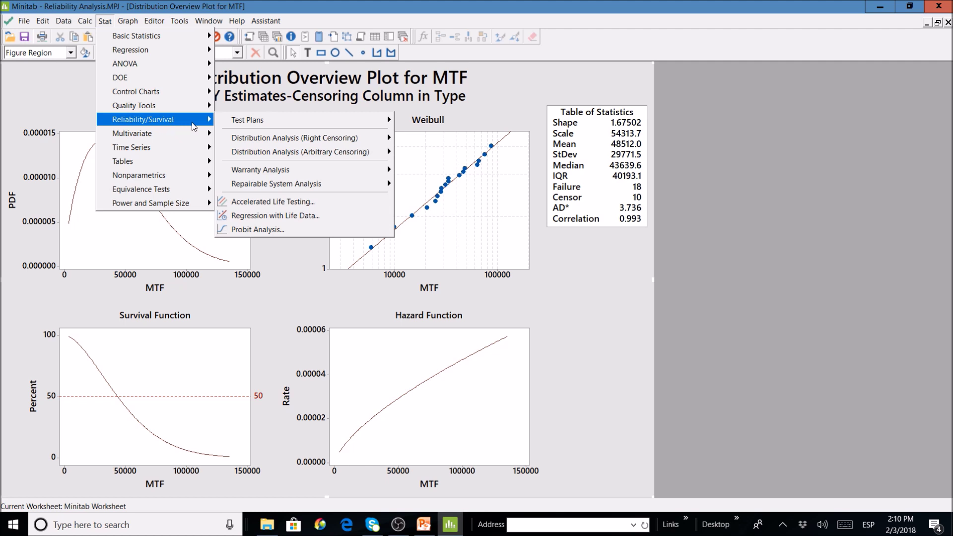
mouse_move(266, 140)
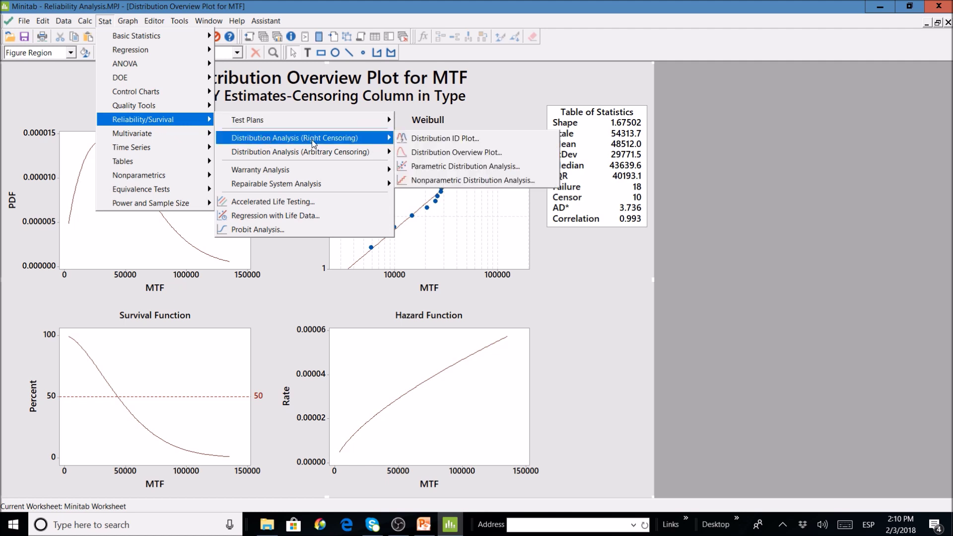
click(426, 166)
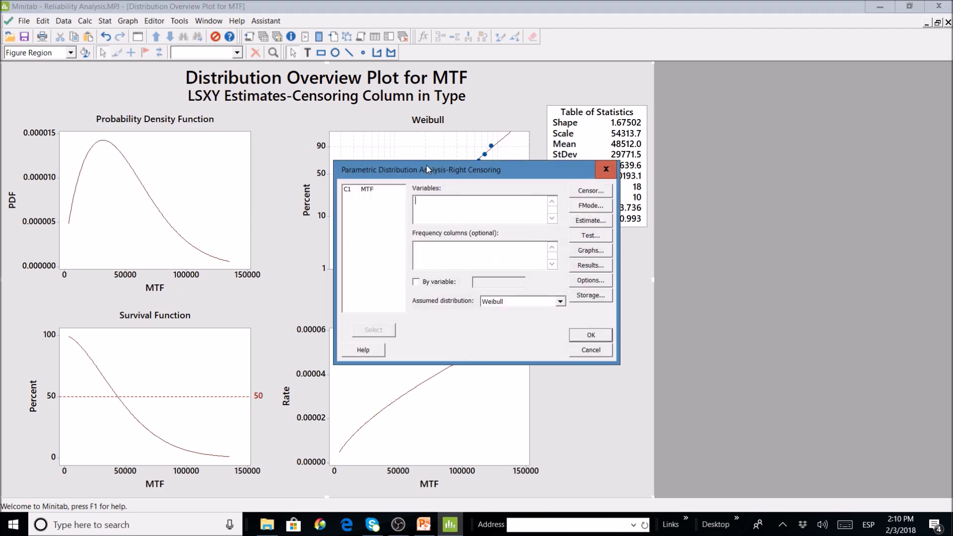
double_click(367, 189)
Step: Set the parametric analysis's censoring column to Type with the censoring value "C"
click(584, 194)
click(482, 236)
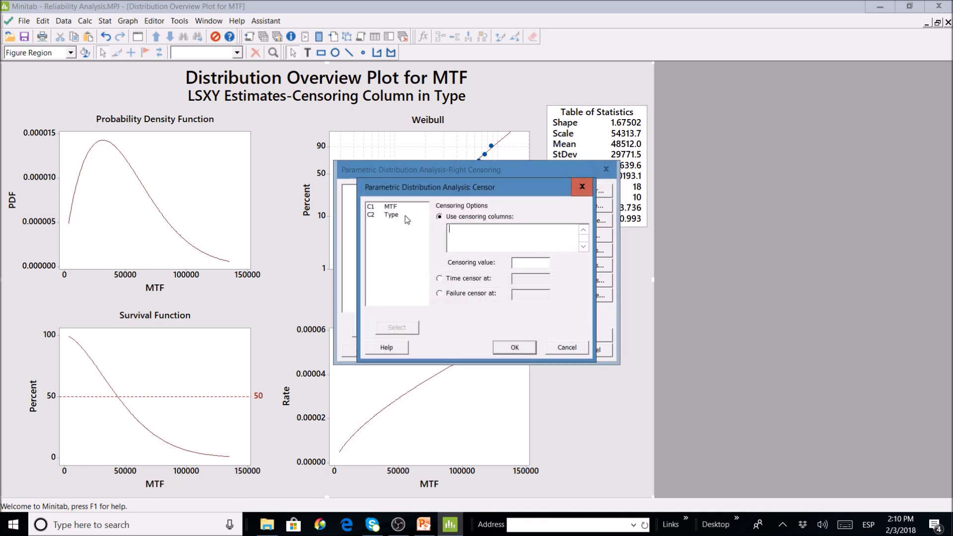
double_click(400, 216)
click(521, 264)
text("c)
key(BackSpace)
text(C")
click(515, 343)
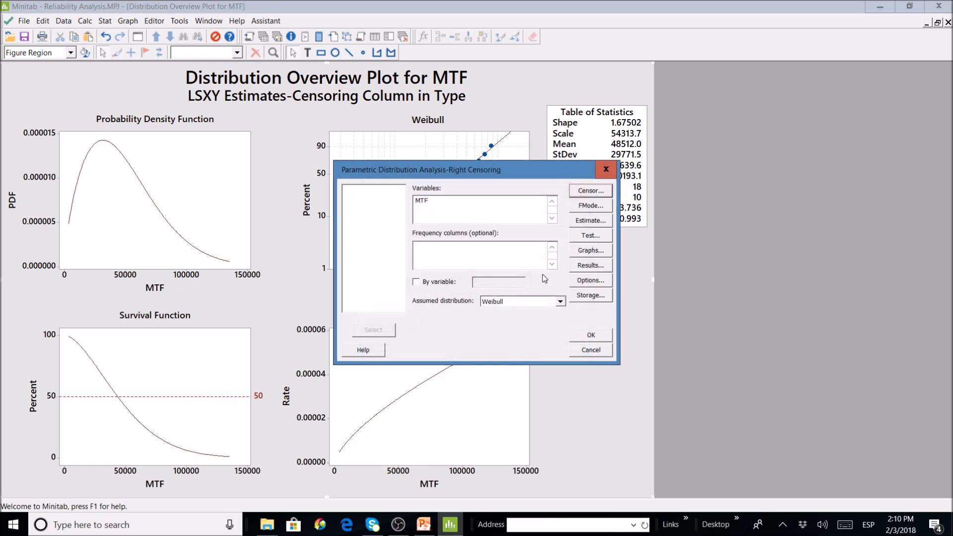
Step: Leave the failure mode options unset and choose Least Squares (failure time(X) on rank(Y)) as the estimation method
click(580, 207)
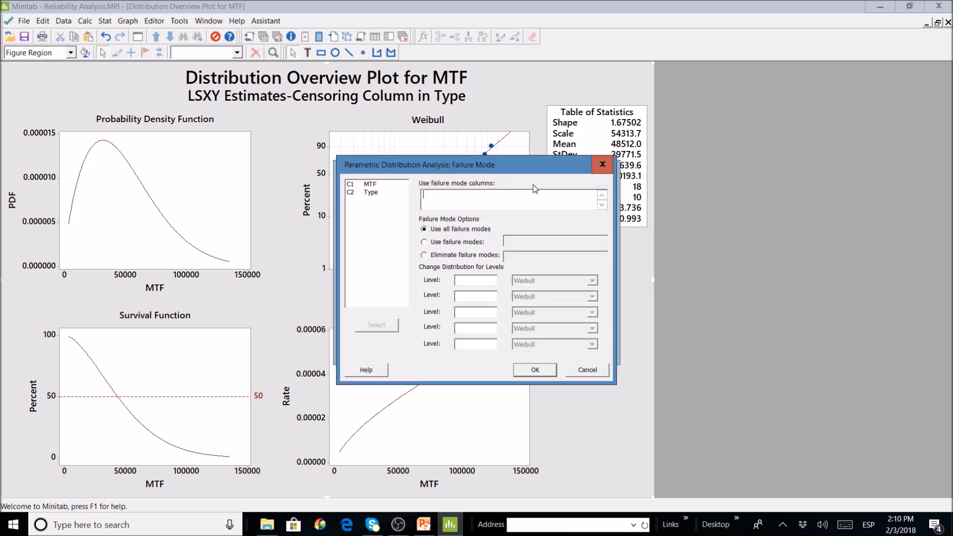
click(574, 369)
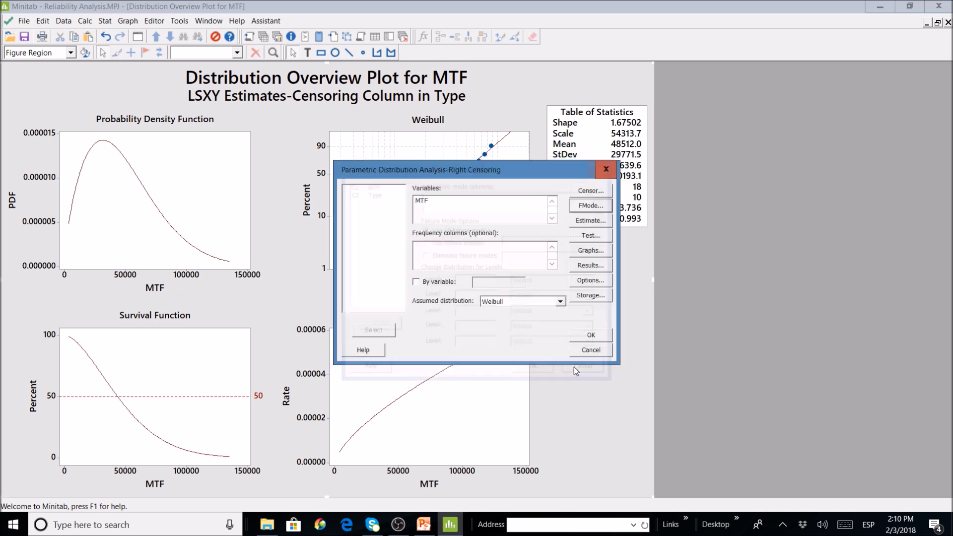
drag(527, 171, 472, 144)
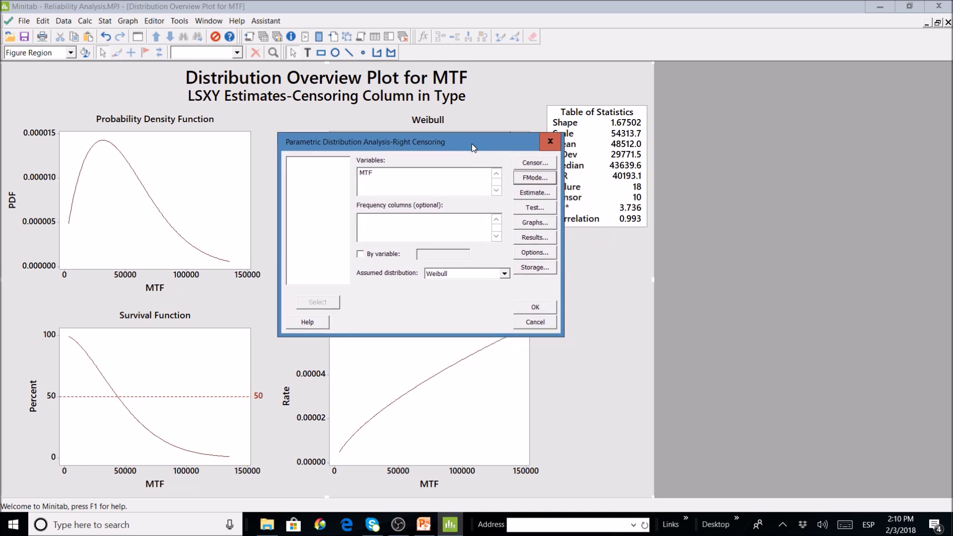
click(530, 194)
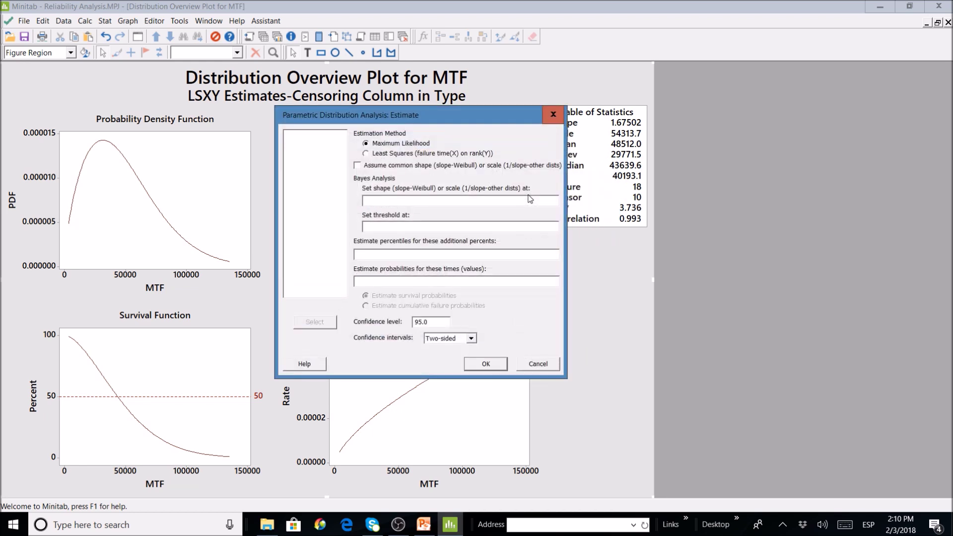
click(367, 154)
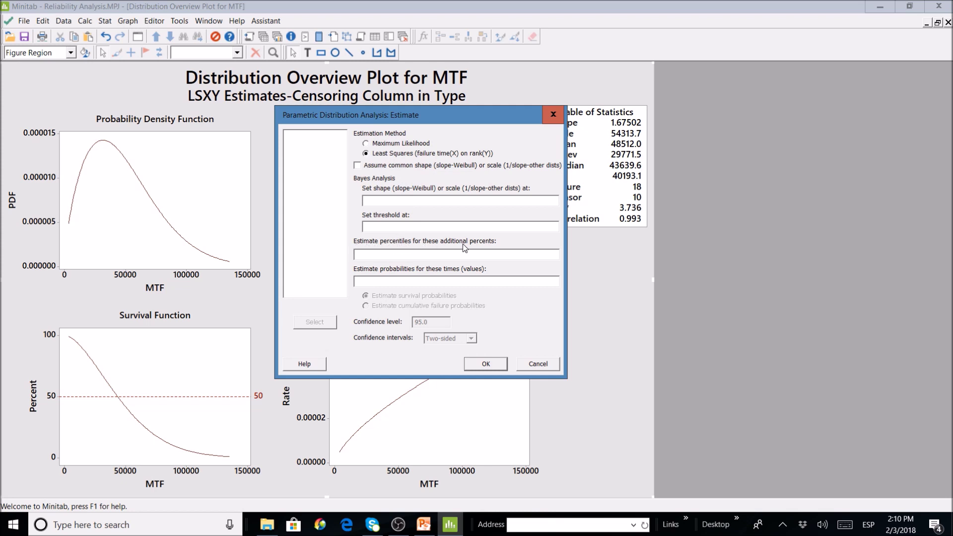
Step: Request percentile estimates for the additional percents 50, 99 and 99.9
click(397, 257)
text(50)
text(9)
text(9)
text(9)
text(9.9)
Step: Request cumulative failure probabilities for time 10000 and accept the estimation settings
text(10)
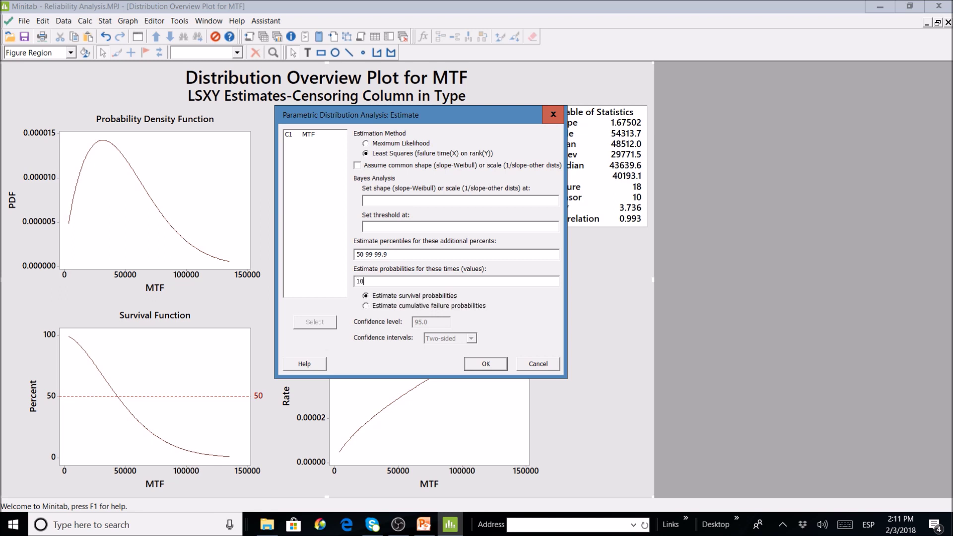
text(000)
click(367, 306)
click(366, 296)
click(480, 364)
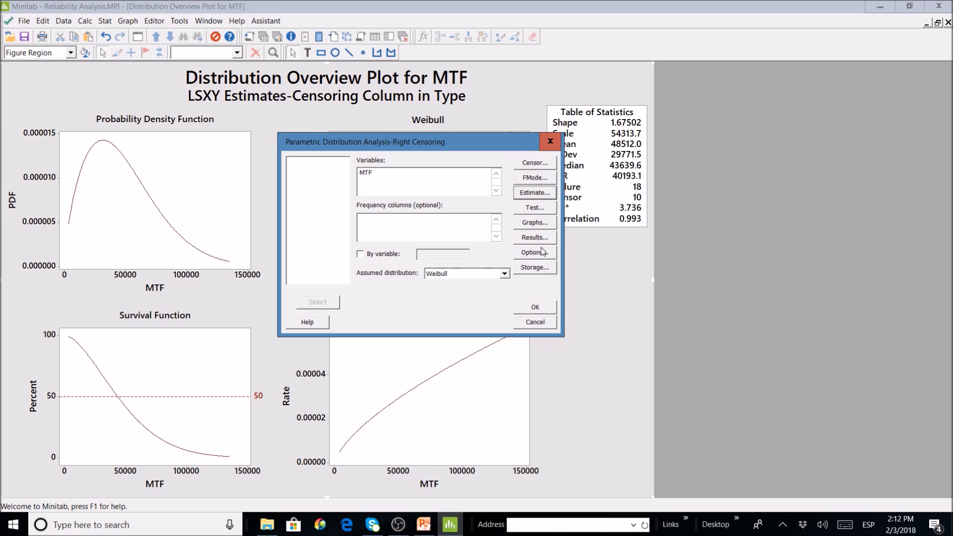
Step: Choose only the cumulative failure plot instead of the probability plot, leave the tests unset, and run the parametric analysis
click(536, 208)
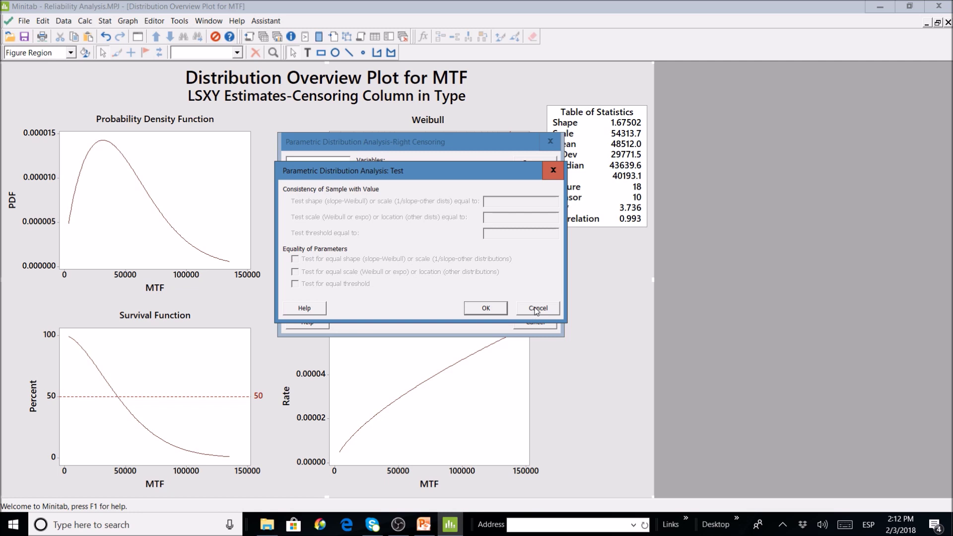
click(534, 309)
click(533, 223)
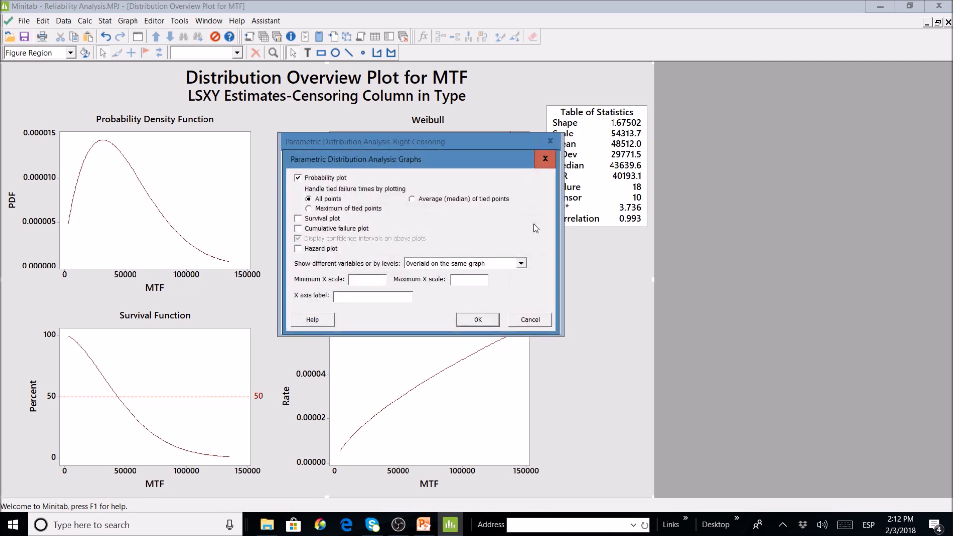
click(298, 177)
click(298, 178)
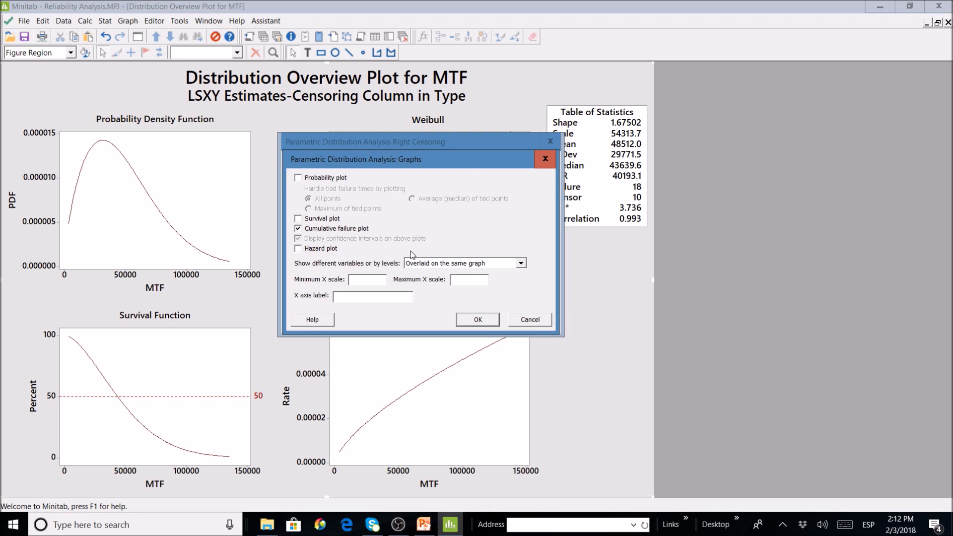
click(481, 322)
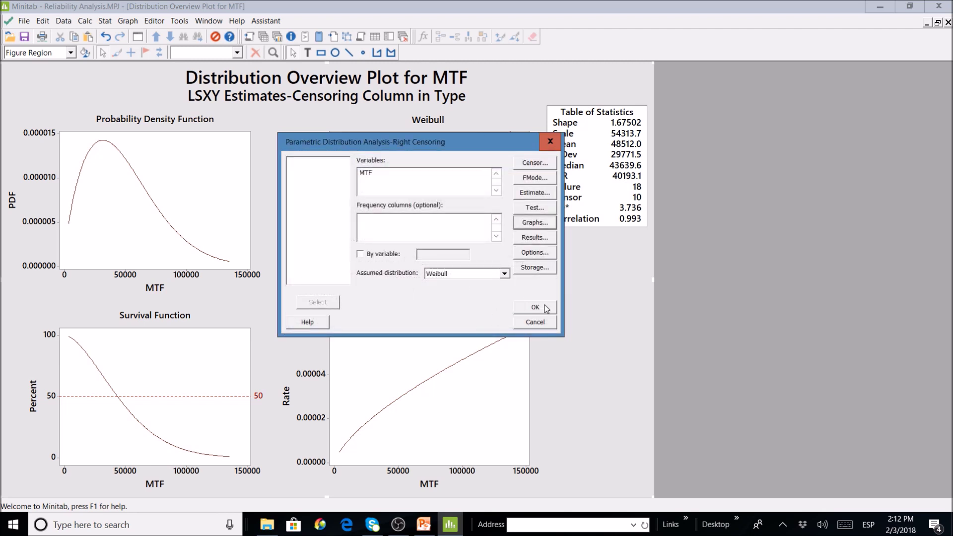
click(546, 309)
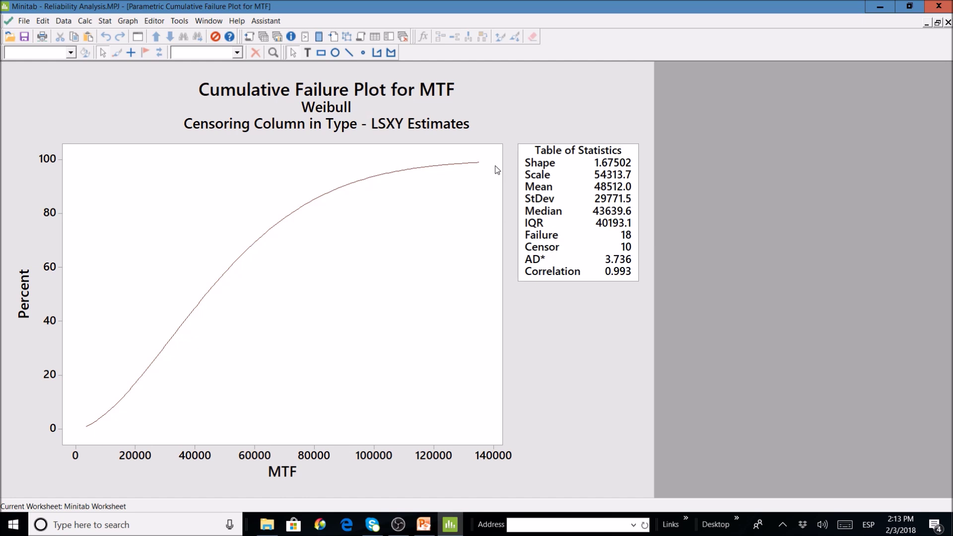
Step: Examine the cumulative failure plot for MTF, and review the parametric analysis tables in the session output
mouse_move(481, 167)
click(131, 53)
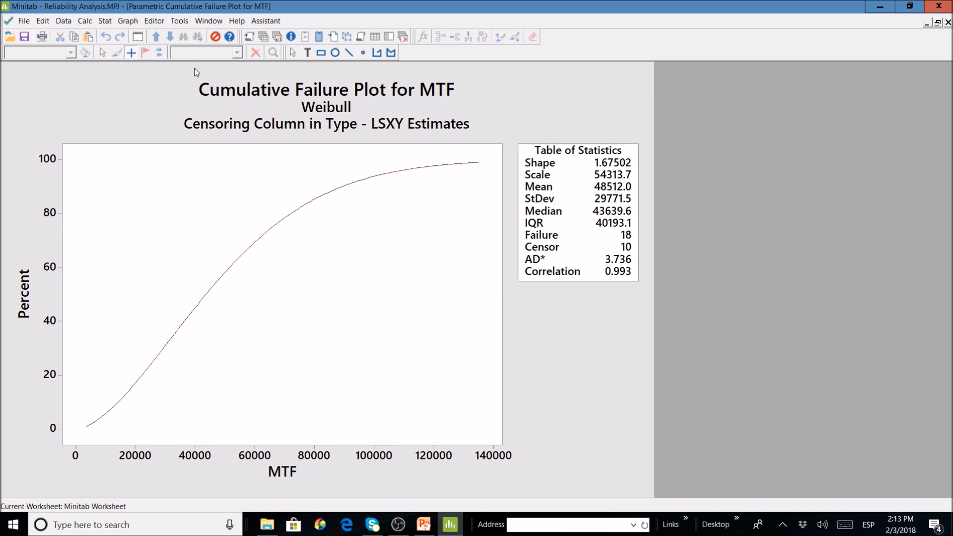
click(248, 39)
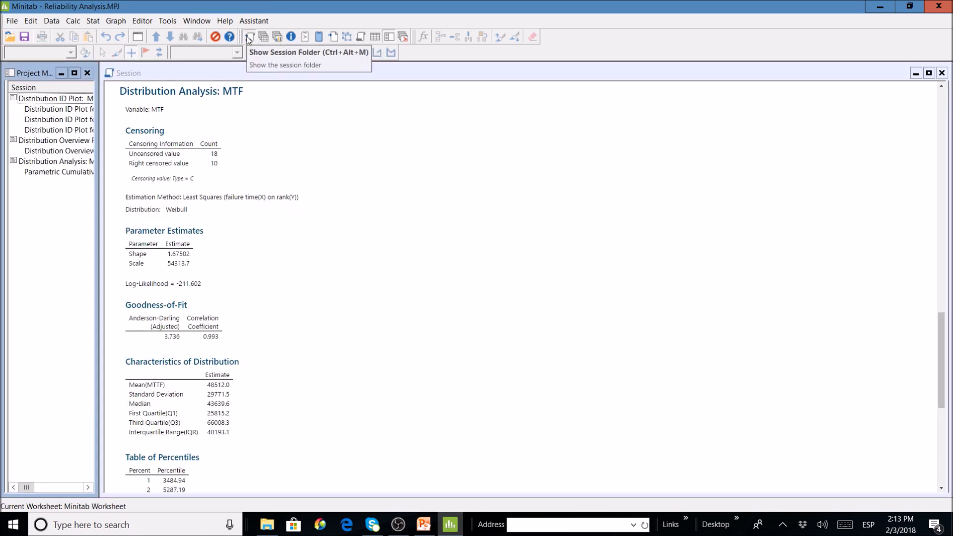
drag(943, 333, 929, 415)
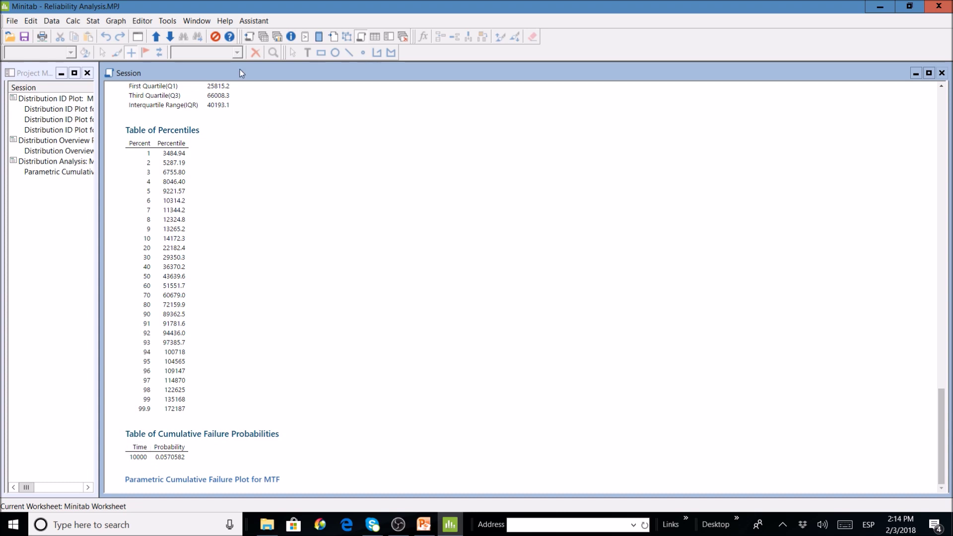
Step: Return to the cumulative failure plot and read the curve near MTF 10000 with crosshairs
click(276, 37)
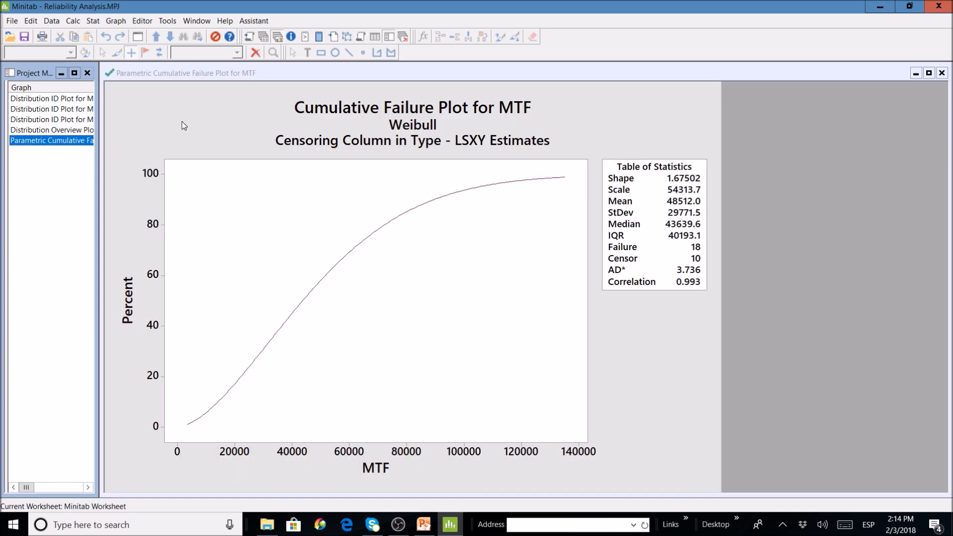
click(184, 124)
click(130, 52)
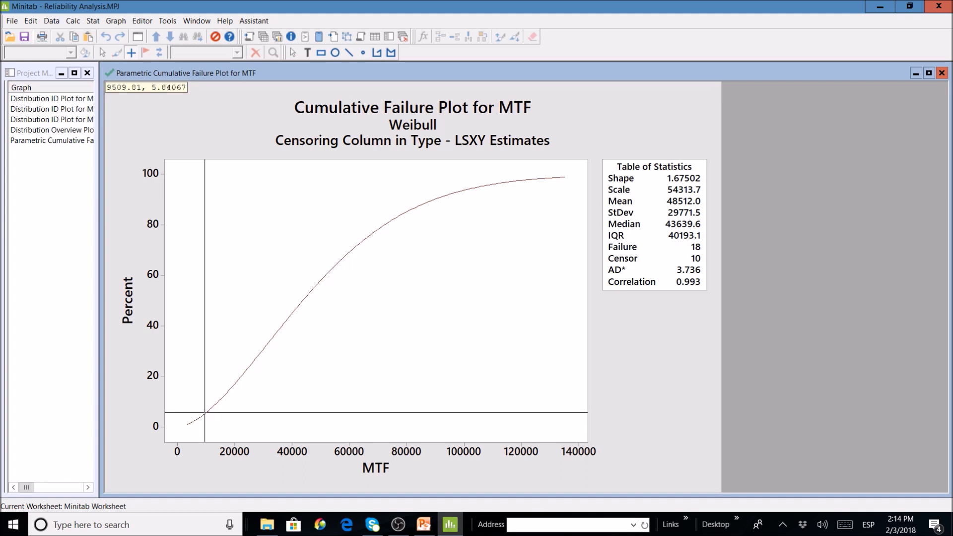
Step: Add a reference line at X value 10000 to the Cumulative Failure Plot for MTF
right_click(205, 397)
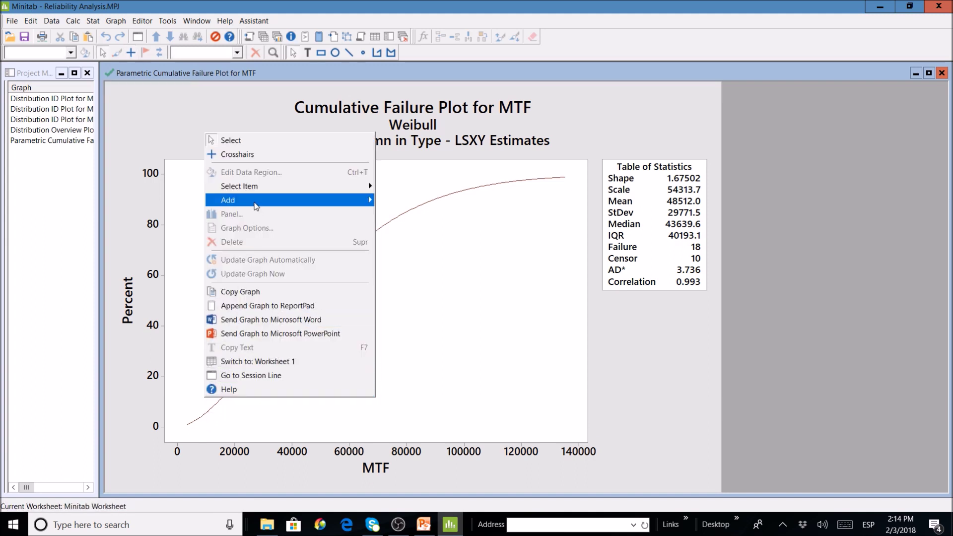
mouse_move(288, 204)
click(410, 214)
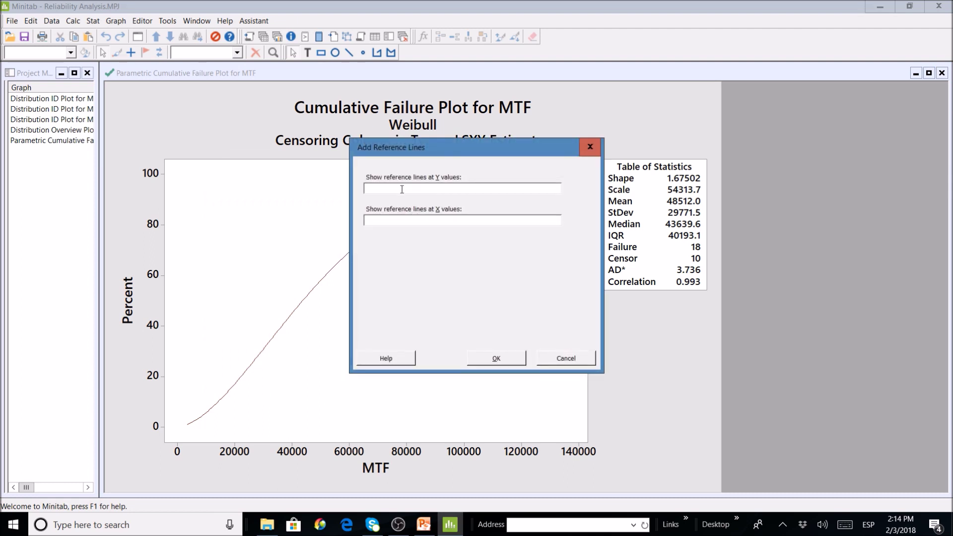
click(388, 219)
text(10000)
click(494, 356)
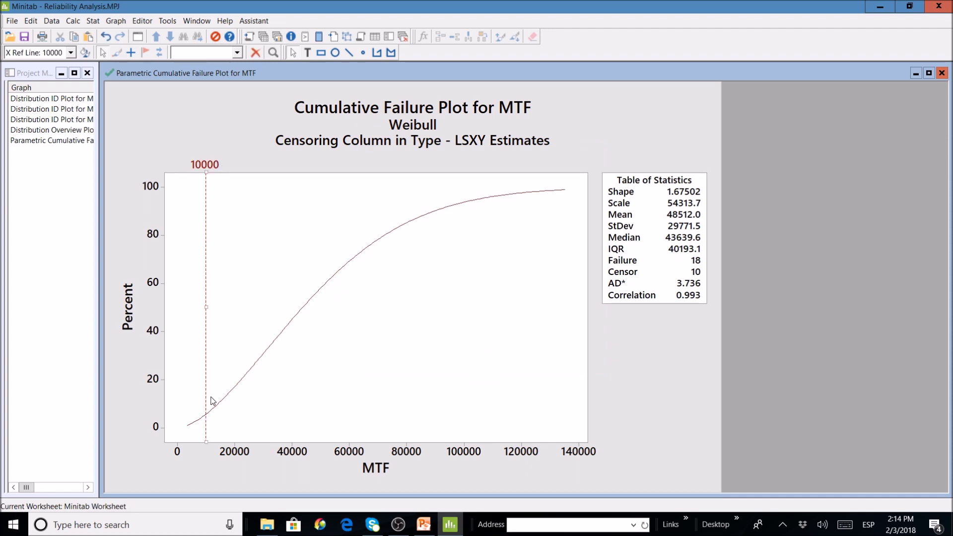
Step: Inspect the curve at the 10000 reference line with crosshairs, and review the percentile and failure probability tables in the session output
click(131, 52)
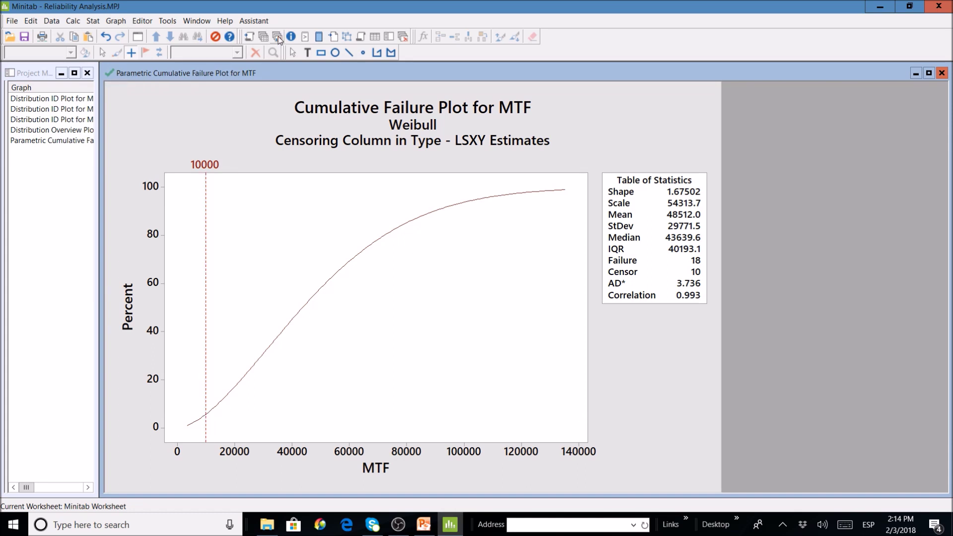
click(250, 37)
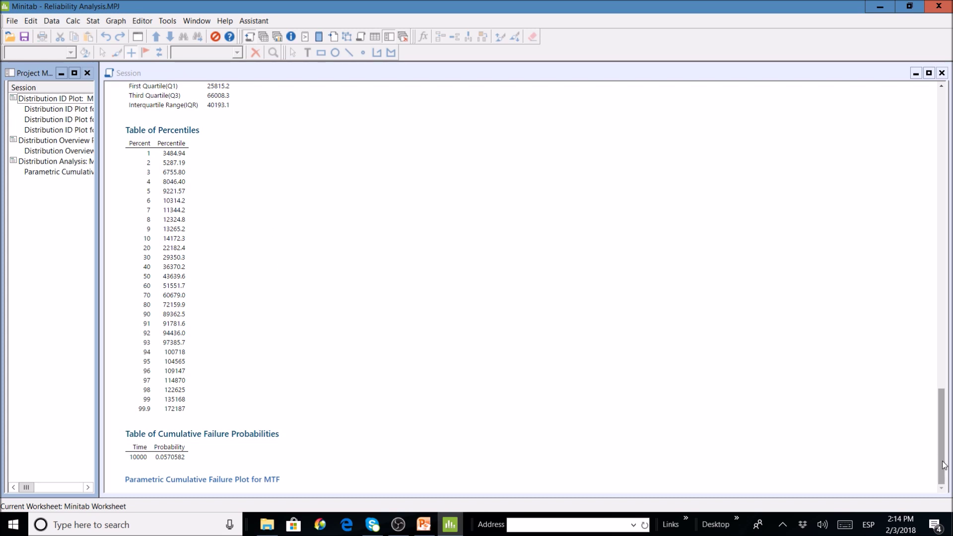
drag(944, 465, 945, 437)
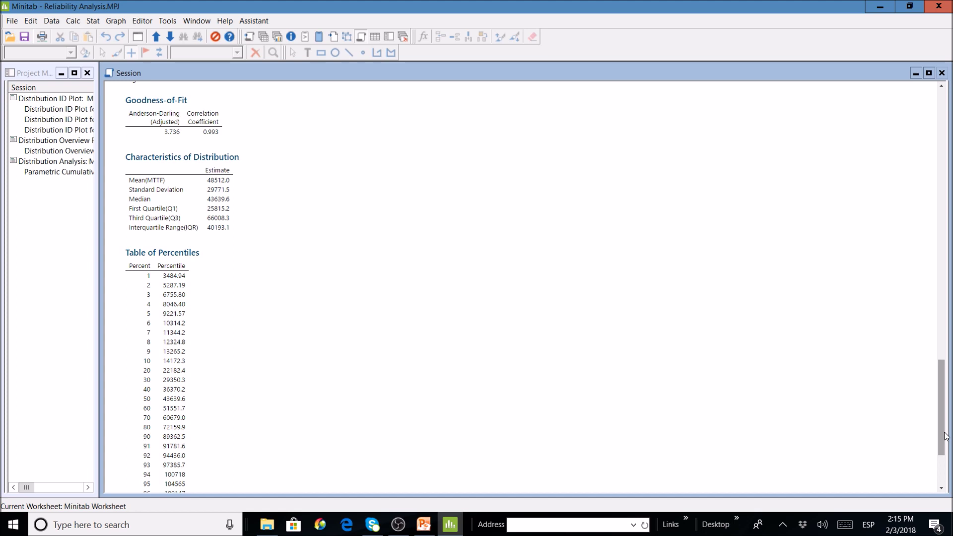
drag(944, 434, 945, 470)
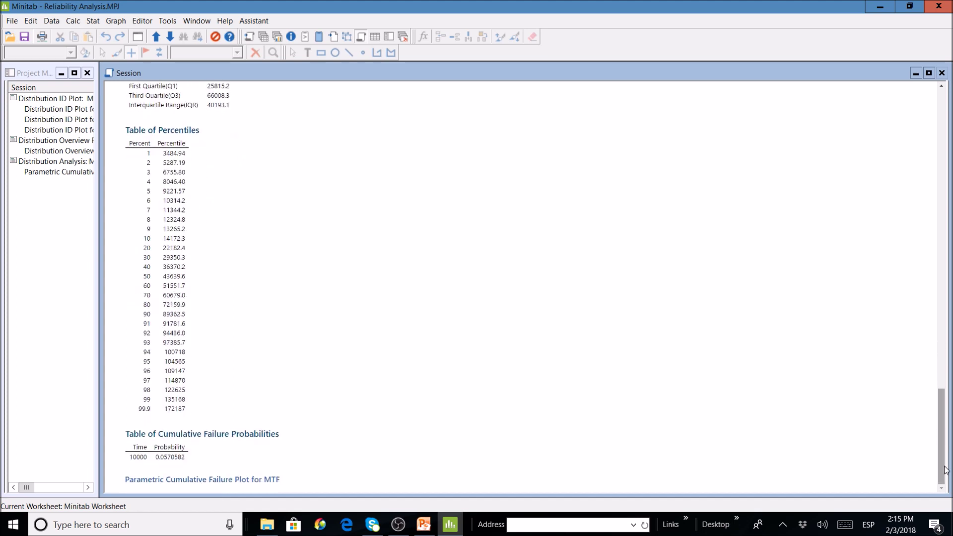
Step: Return to the Weibull parameter estimates in the session output and start a View Probability distribution plot using the Weibull distribution
drag(942, 465, 937, 402)
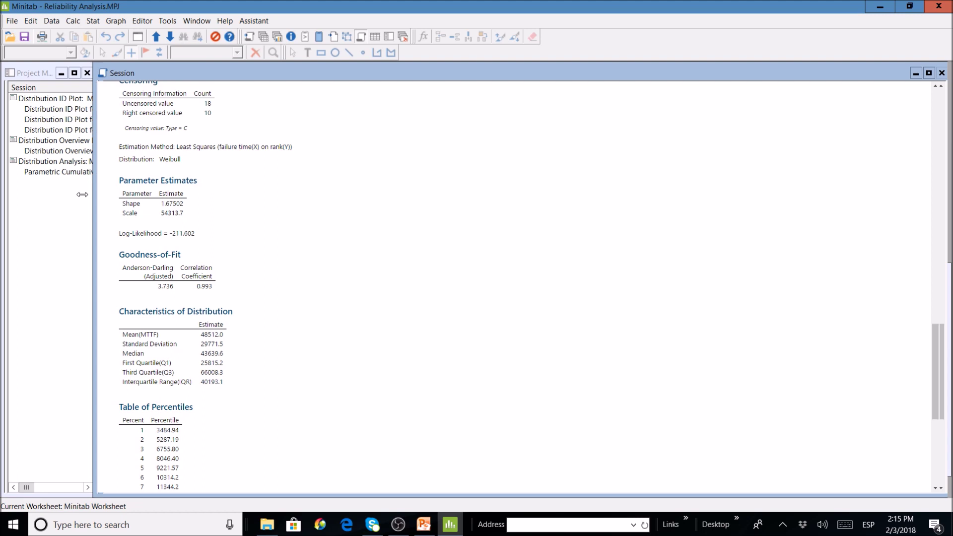
drag(102, 193, 39, 193)
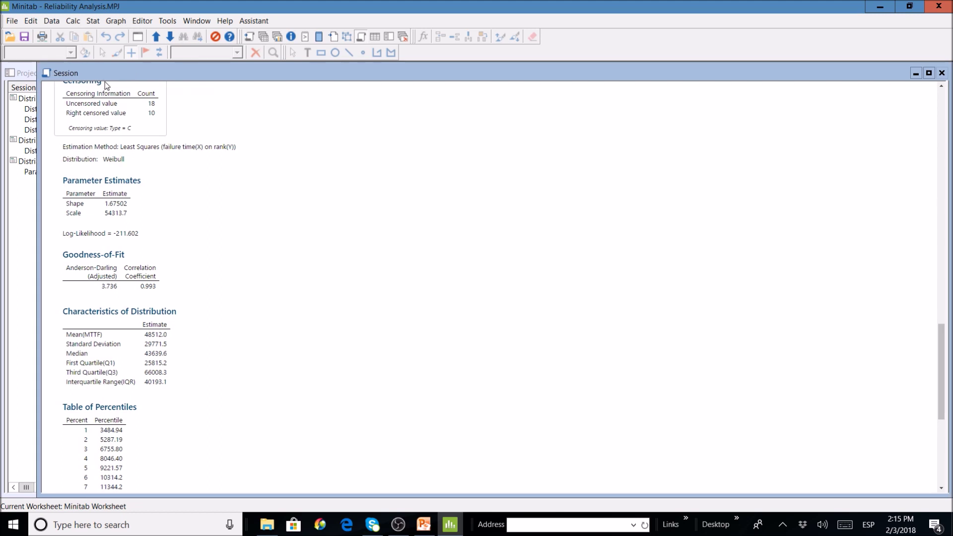
click(109, 22)
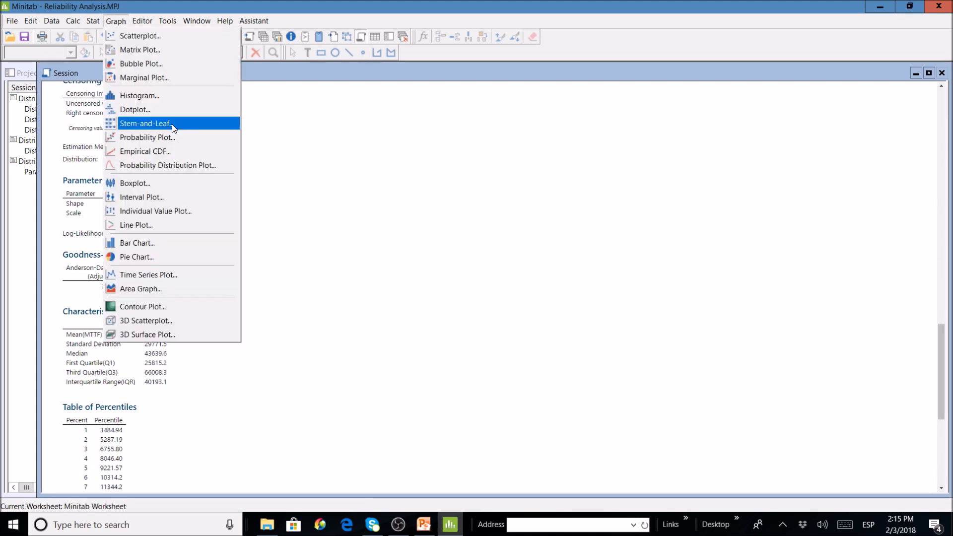
click(177, 165)
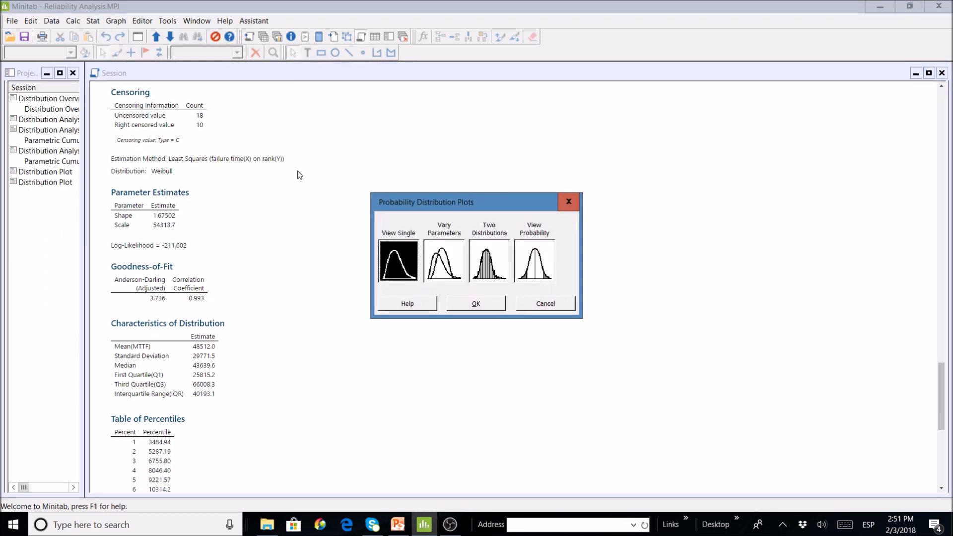
click(541, 263)
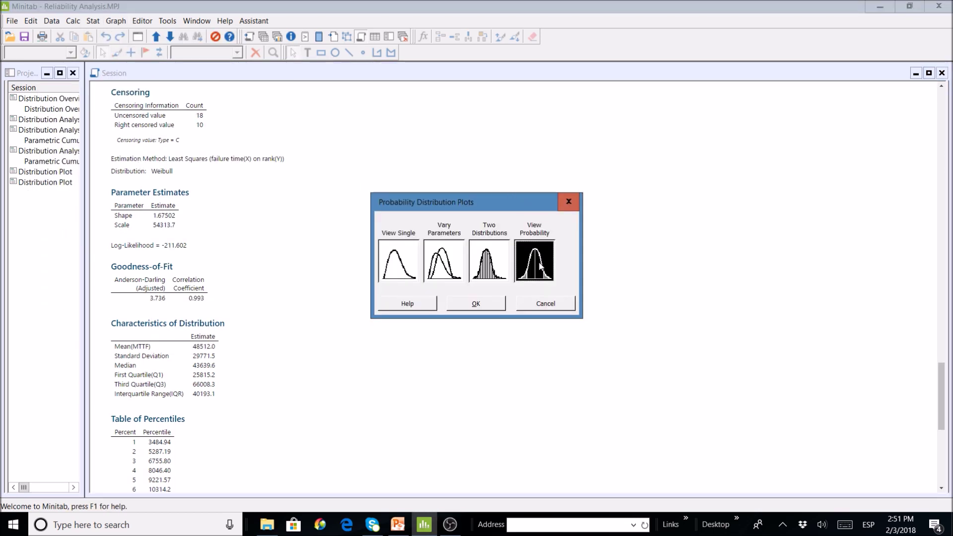
click(481, 304)
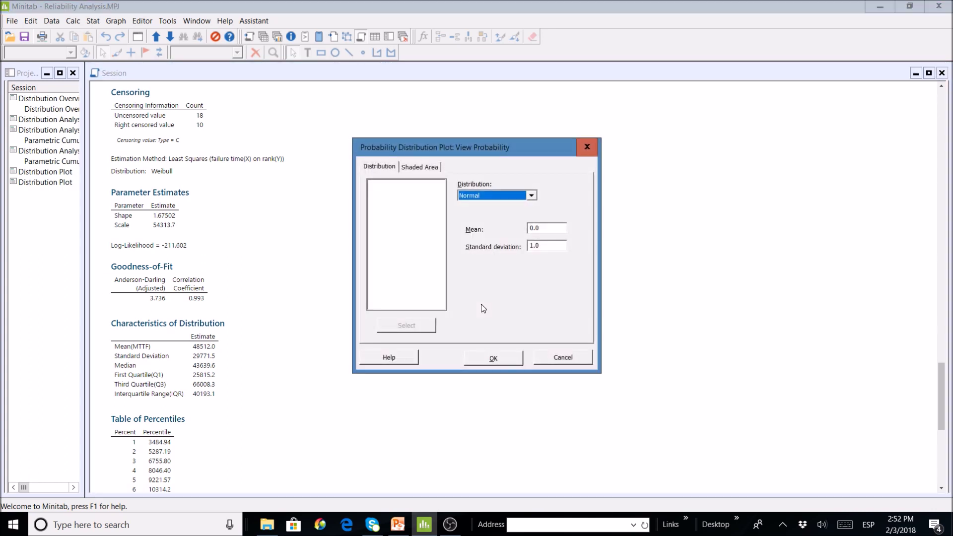
click(531, 196)
click(509, 322)
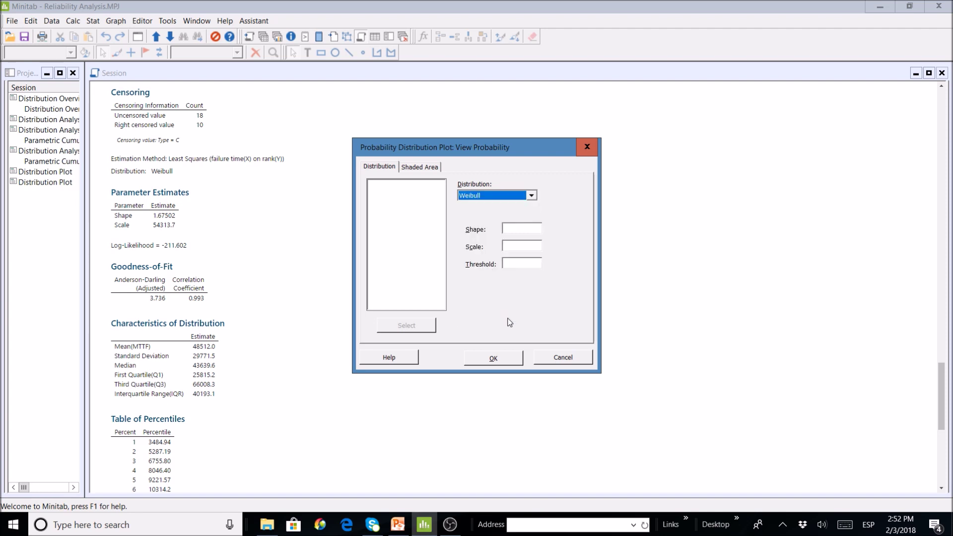
Step: Set the Weibull distribution's shape to 1.67502 and scale to 54313.7, matching the parameter estimates
drag(455, 150, 372, 151)
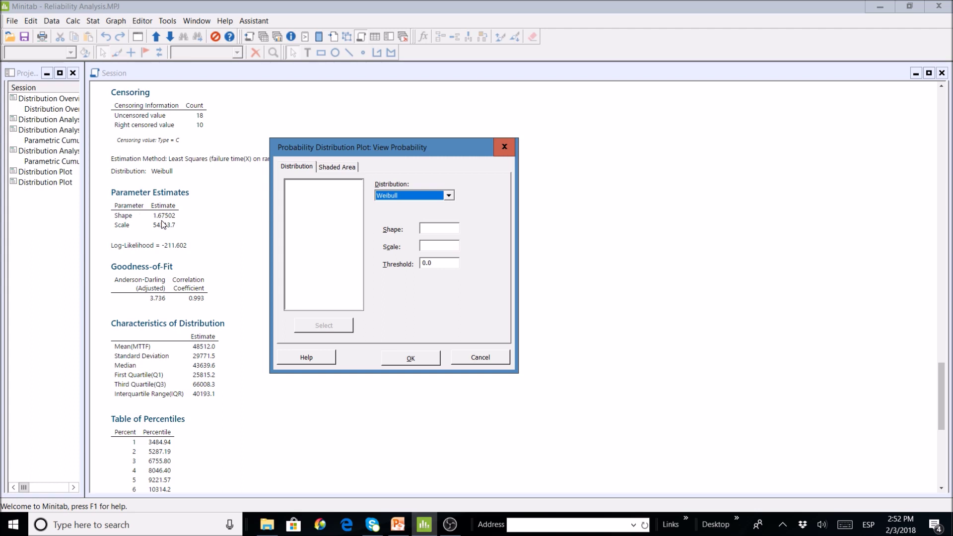
click(423, 229)
text(1)
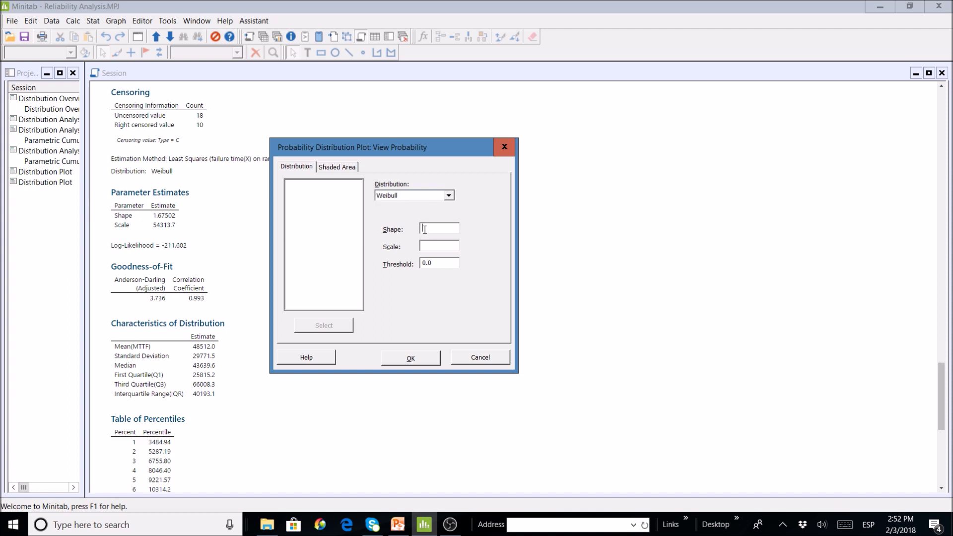
text(.67502)
click(425, 245)
text(54313.7)
Step: Define the shaded area as the left tail at X value 30000 and create the distribution plot
click(349, 168)
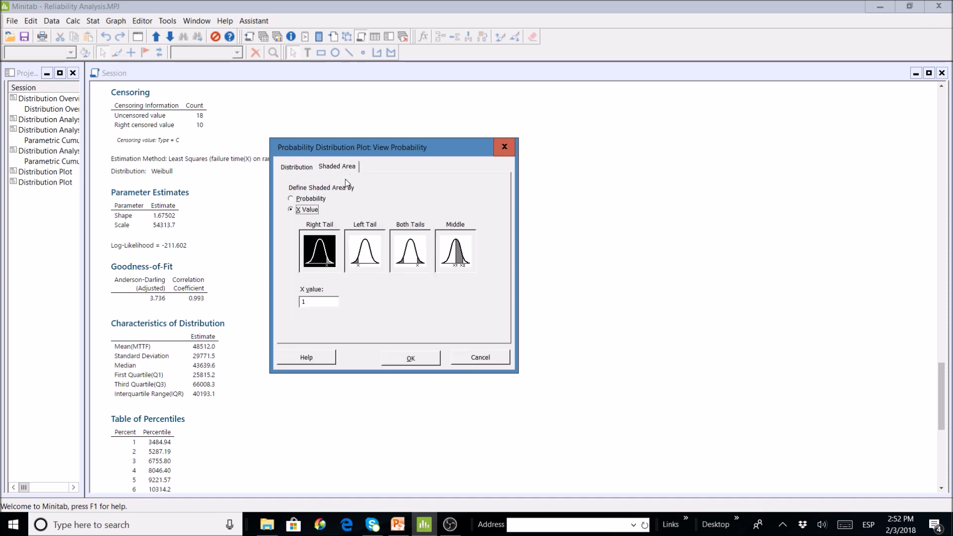
drag(352, 150, 376, 127)
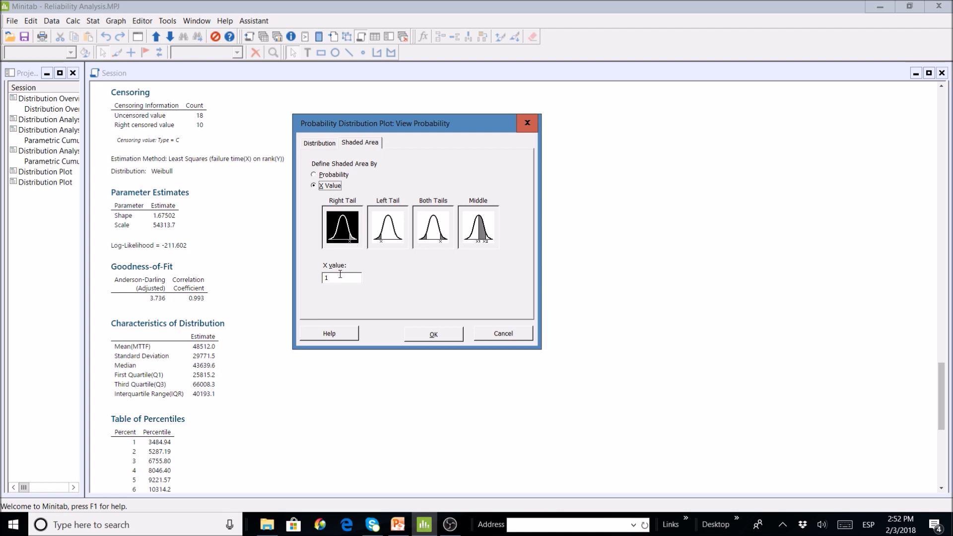
drag(340, 276, 325, 278)
text(3000)
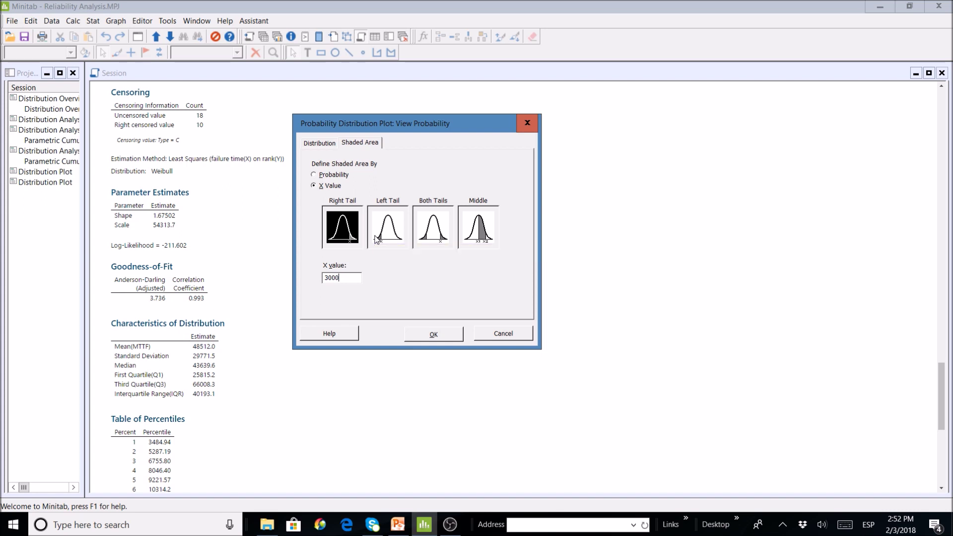
text(0)
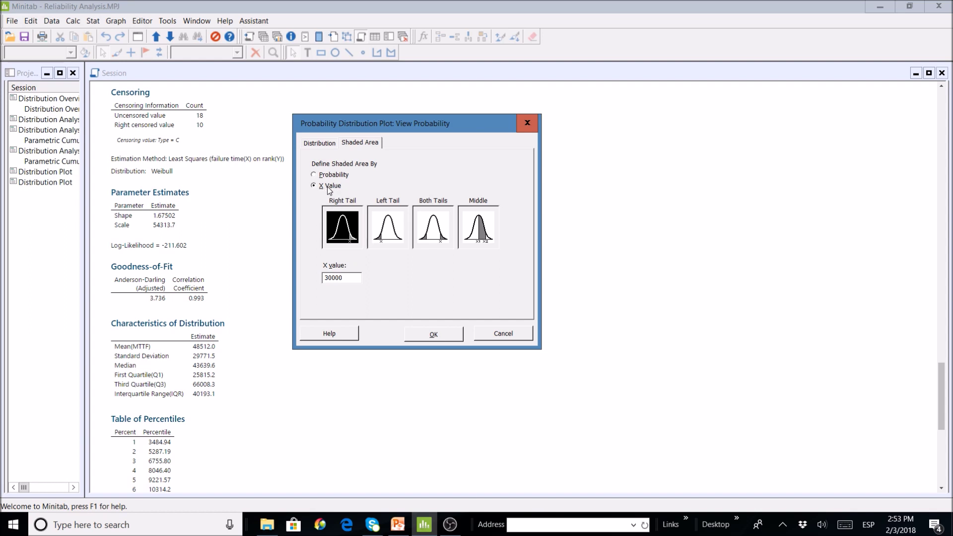
click(383, 236)
click(432, 335)
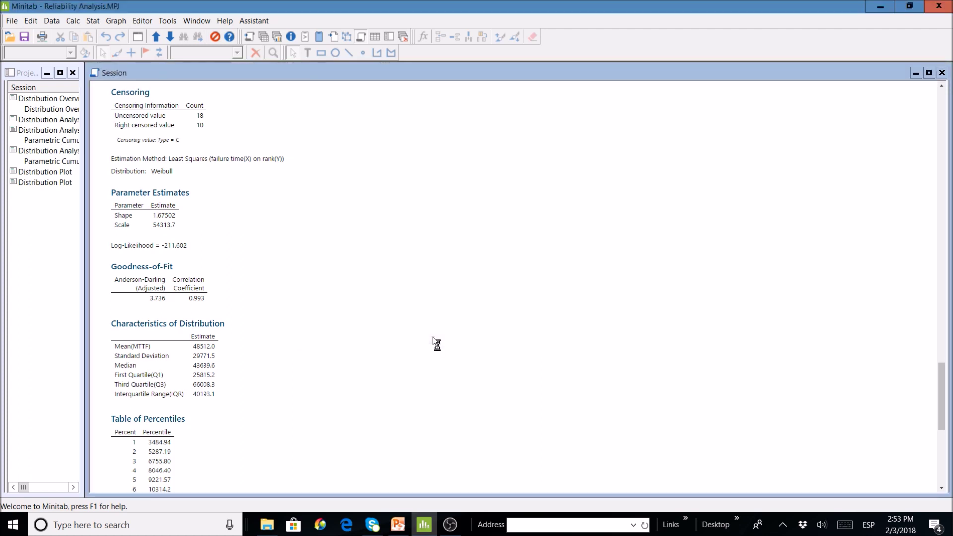
click(463, 193)
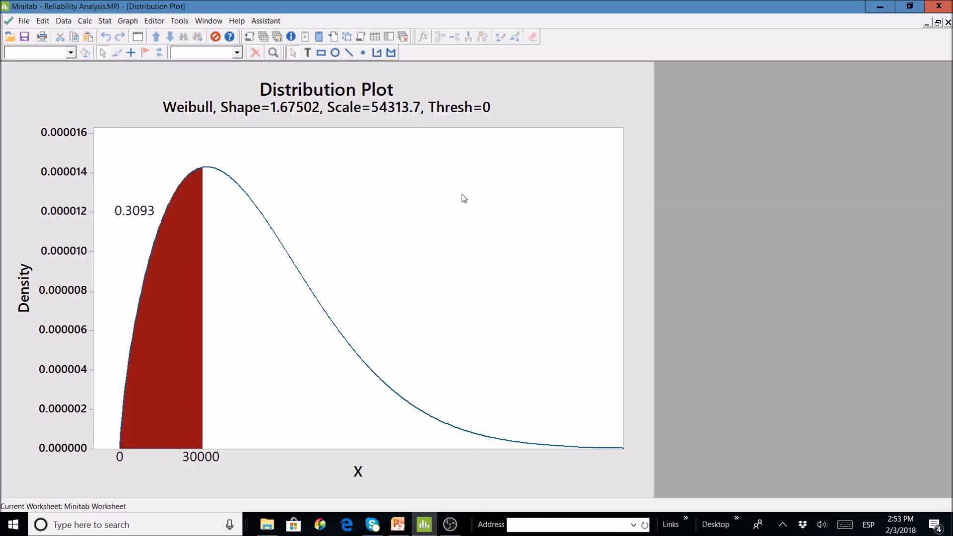
Step: Reposition the shaded area's probability label just outside the rising side of the Weibull curve
drag(132, 211, 125, 240)
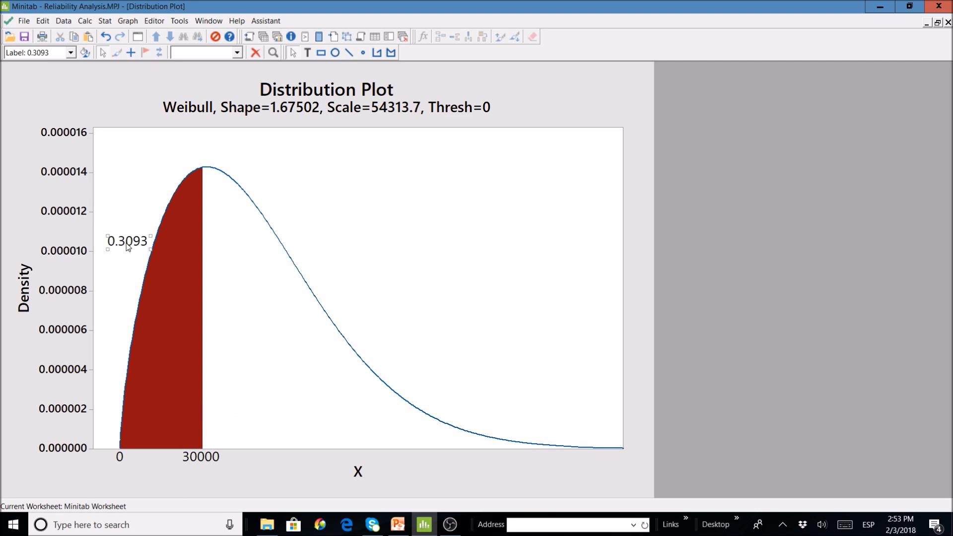
drag(128, 245, 121, 261)
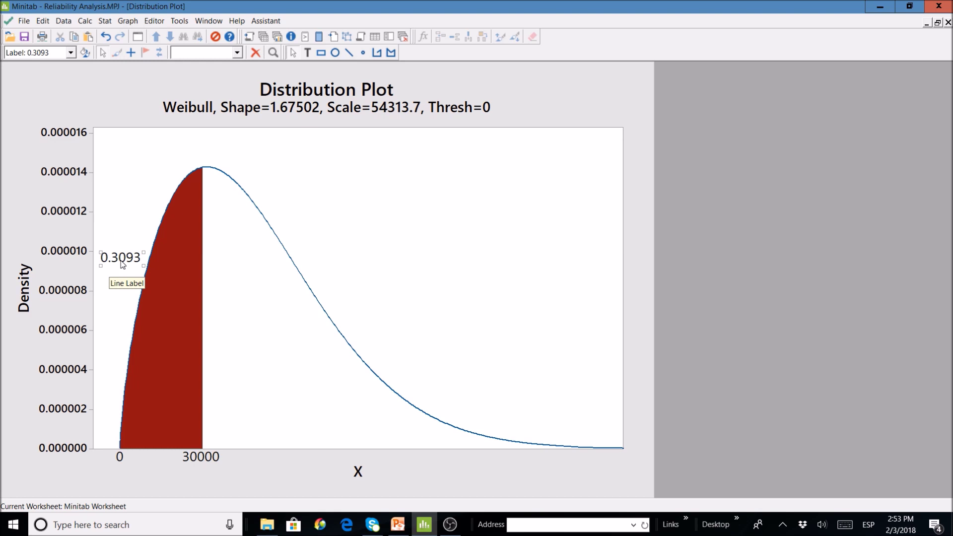
drag(121, 256, 120, 228)
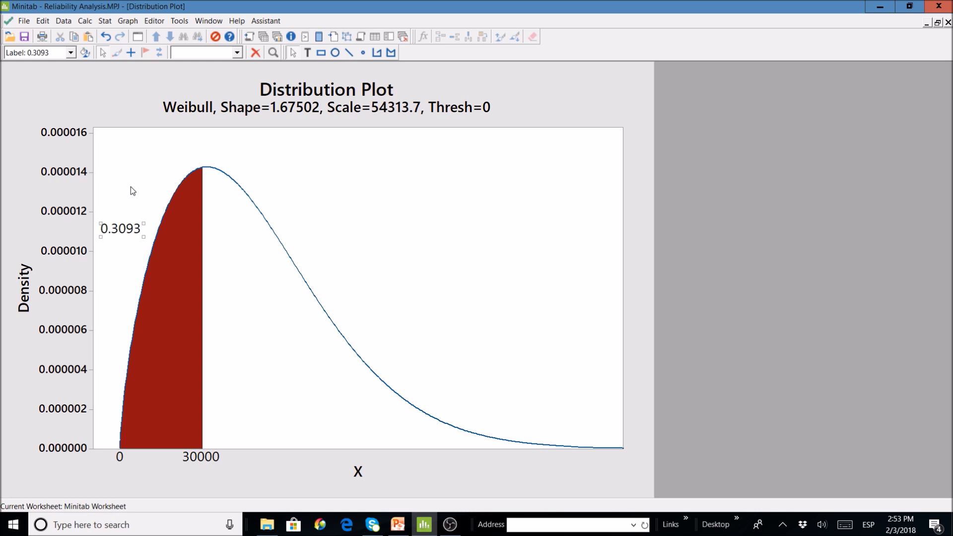
Step: Create another Weibull distribution plot with the right tail shaded from X value 30000
click(138, 40)
click(415, 169)
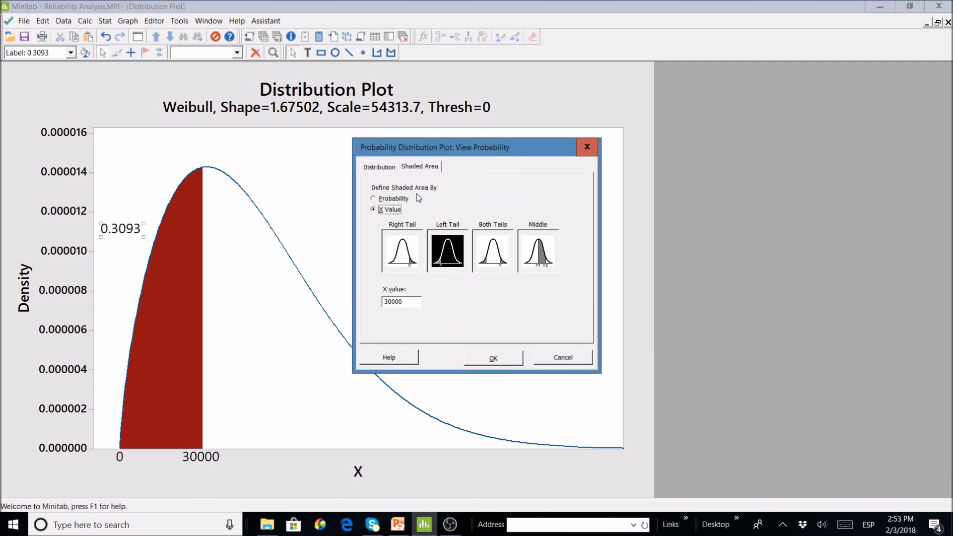
click(403, 252)
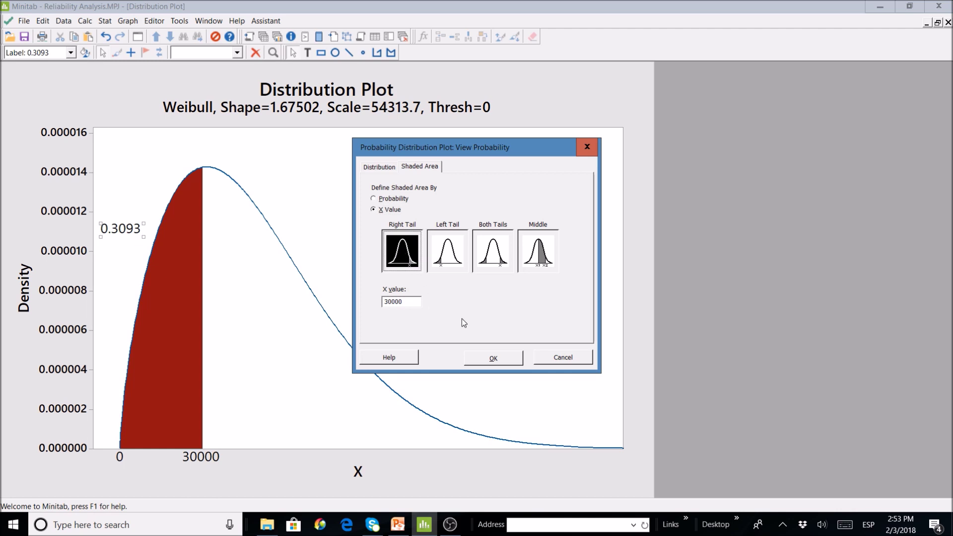
click(492, 358)
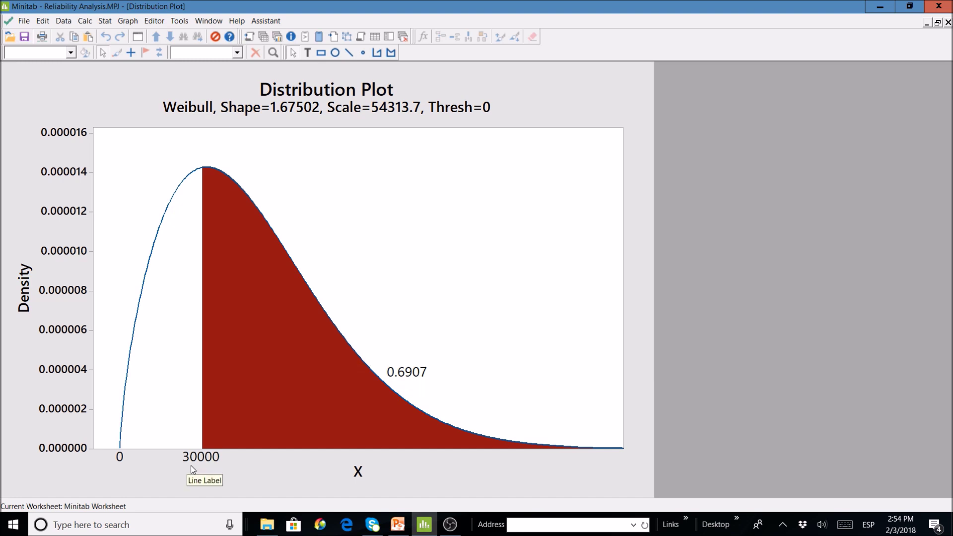
Step: Create a Weibull distribution plot with the middle area shaded between X values 30000 and 40000
click(138, 37)
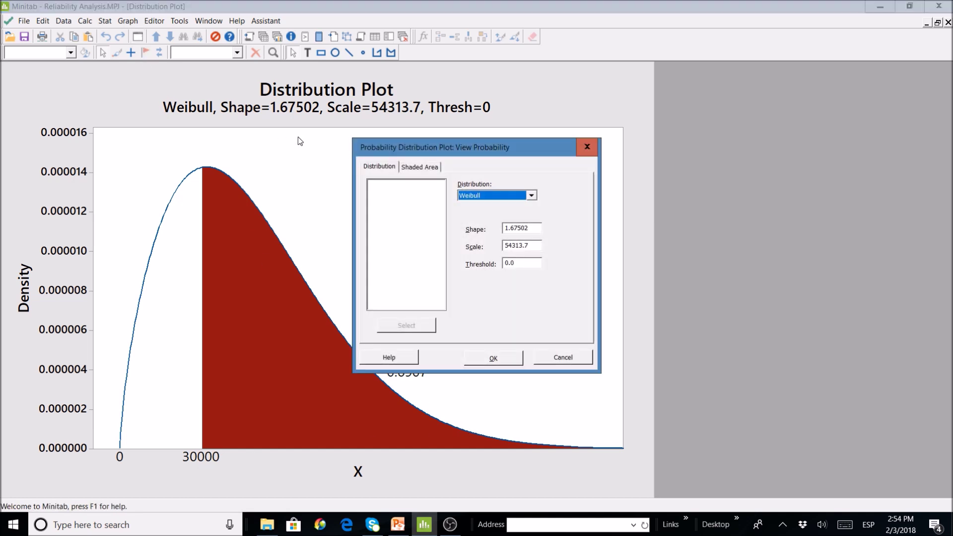
click(412, 167)
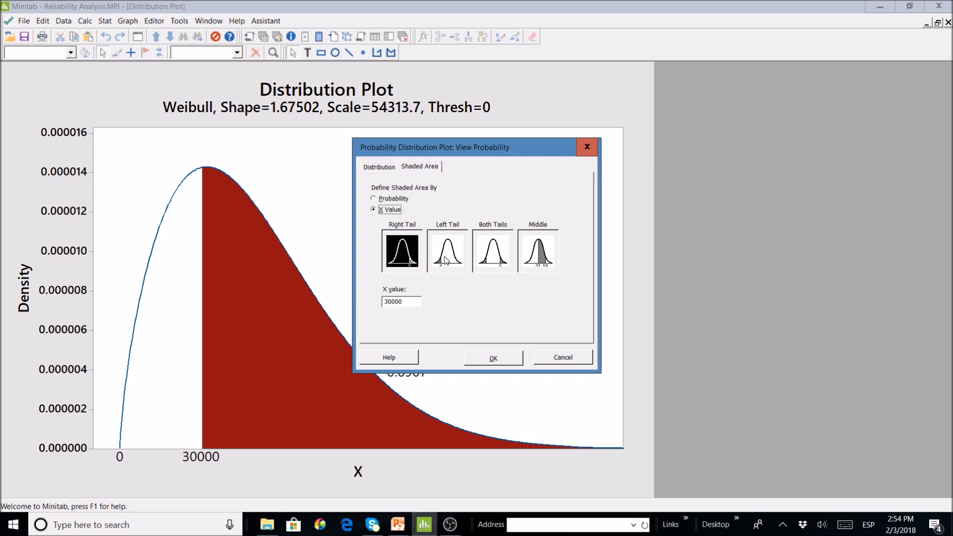
click(539, 262)
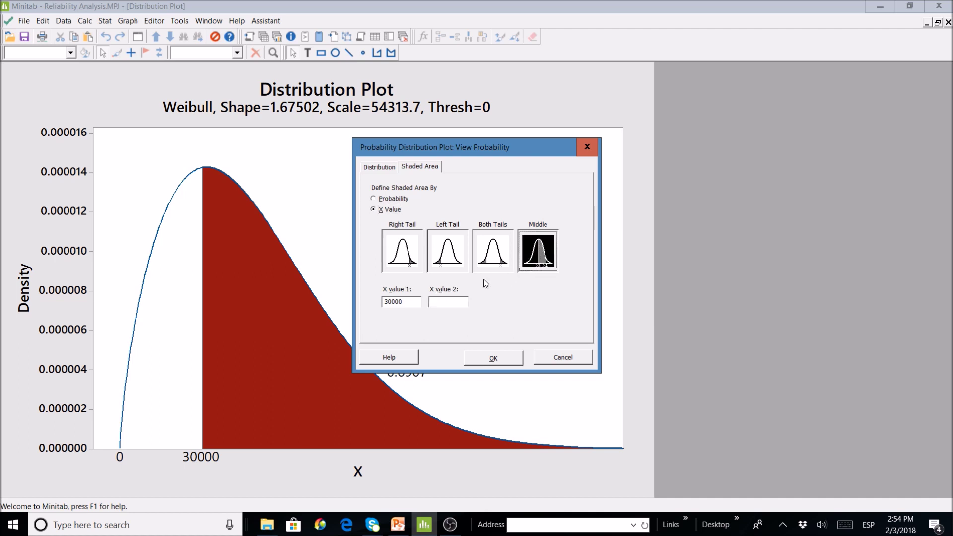
click(442, 301)
text(40000)
click(507, 361)
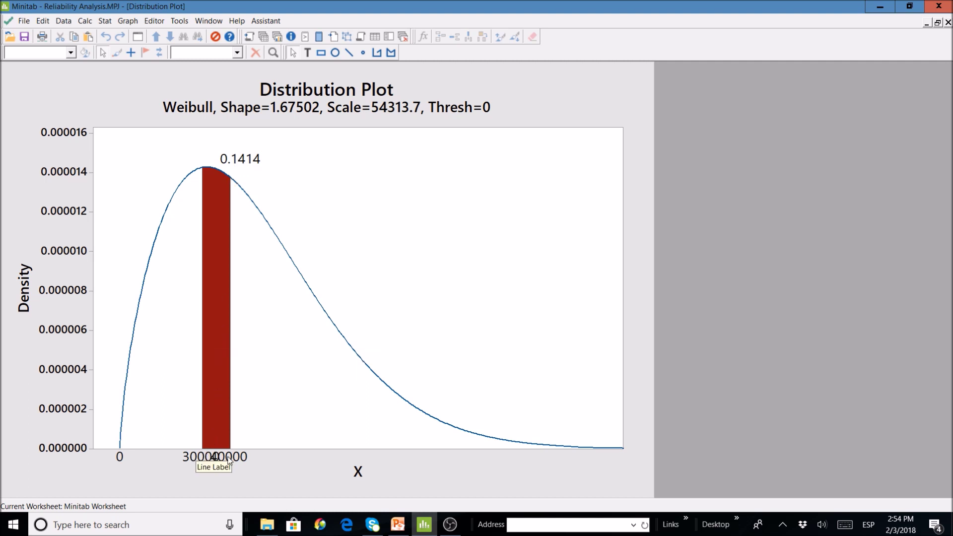
Step: Move the overlapping 30000 and 40000 labels apart below the shaded band, and return to the session output
click(247, 457)
drag(248, 456, 196, 462)
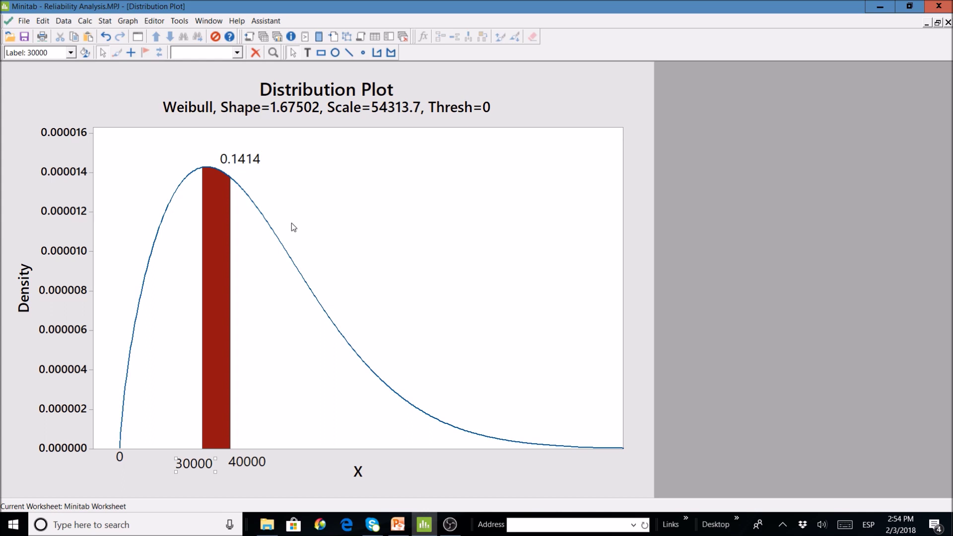
click(131, 22)
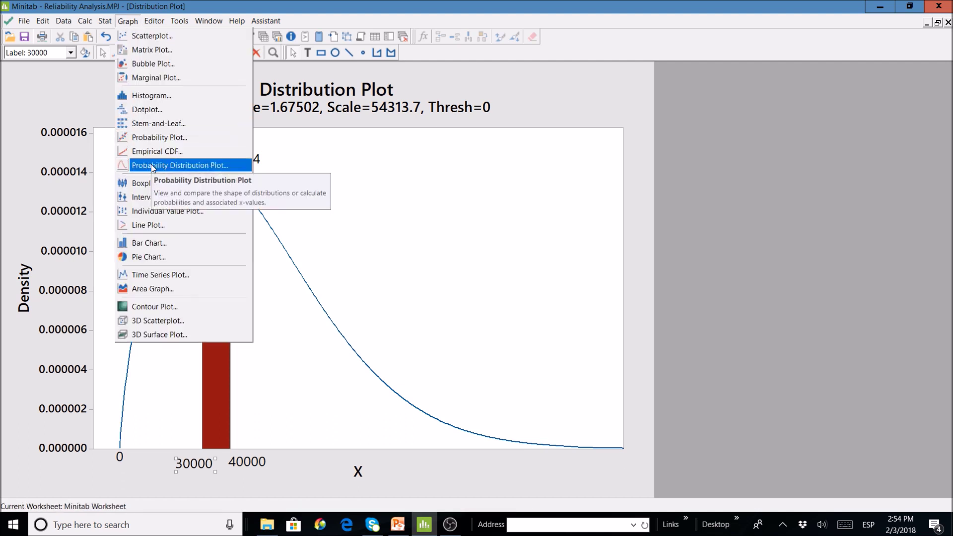
click(403, 156)
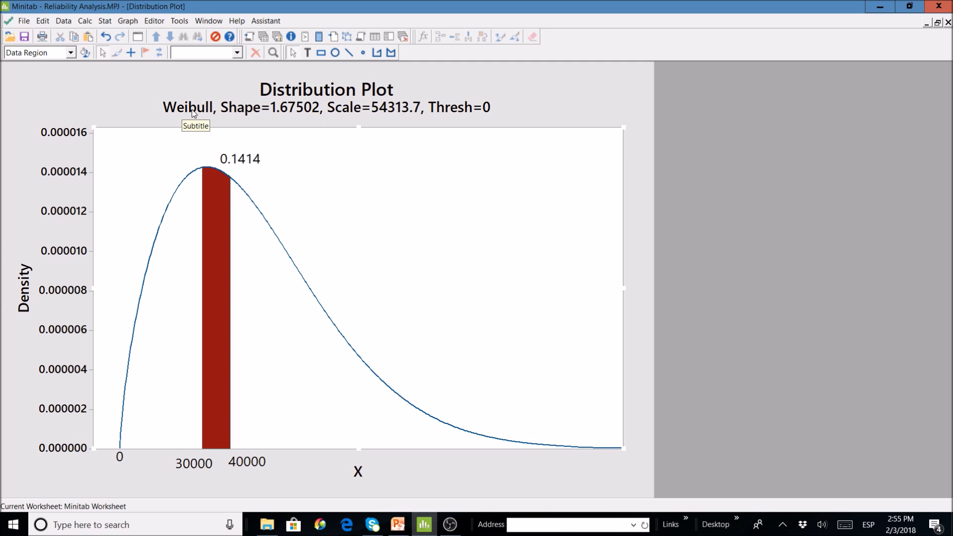
click(249, 37)
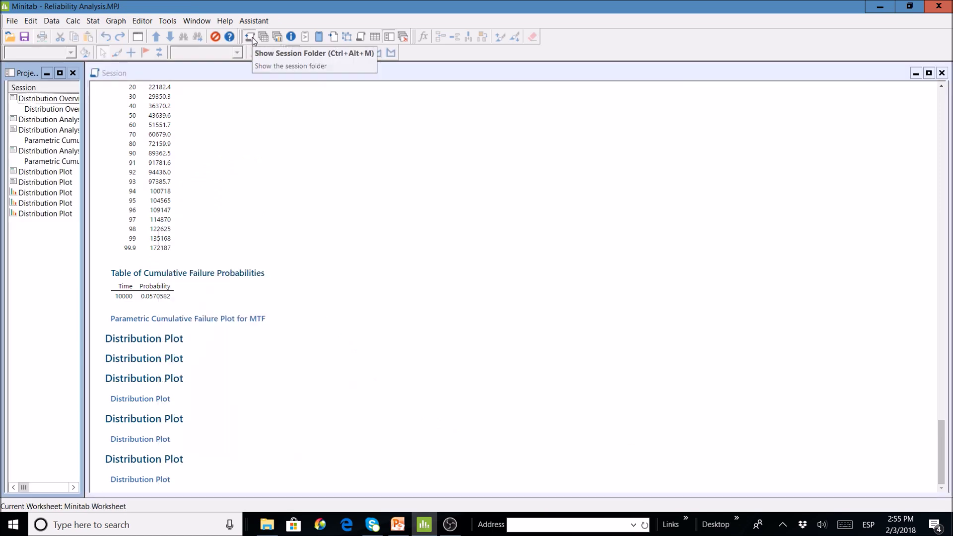